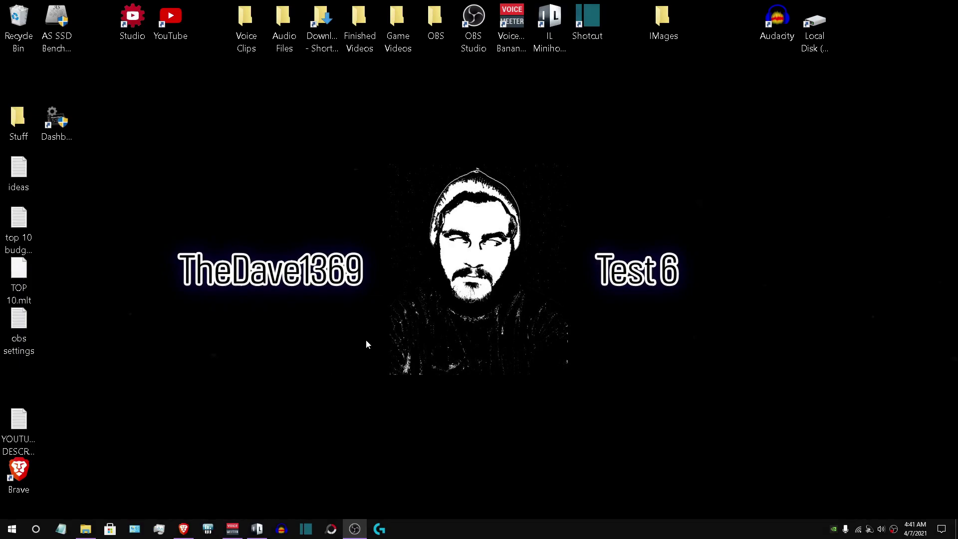
- Switch to the Brave browser and review the Voicemeeter Banana and VB-CABLE download options
left_click(183, 529)
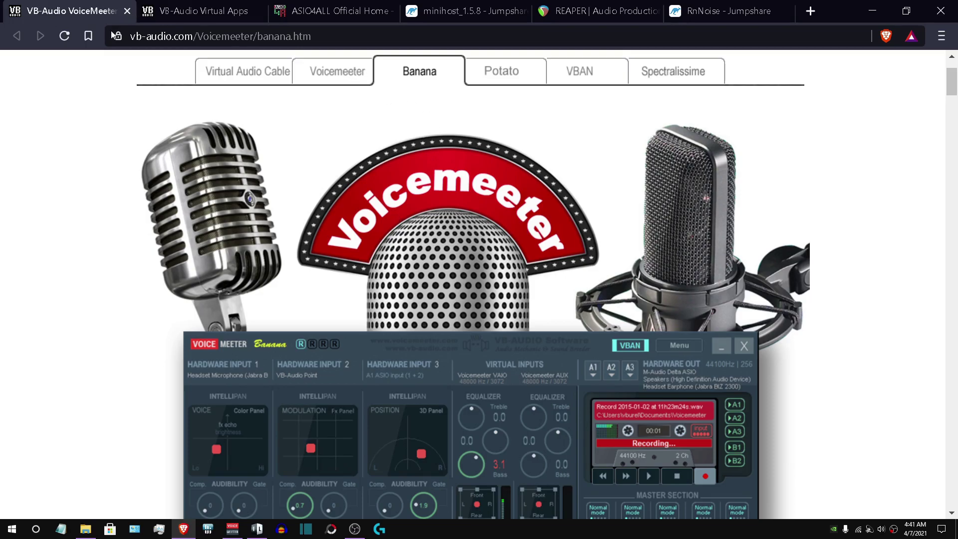
scroll(481, 250, "down", 3)
scroll(478, 294, "down", 9)
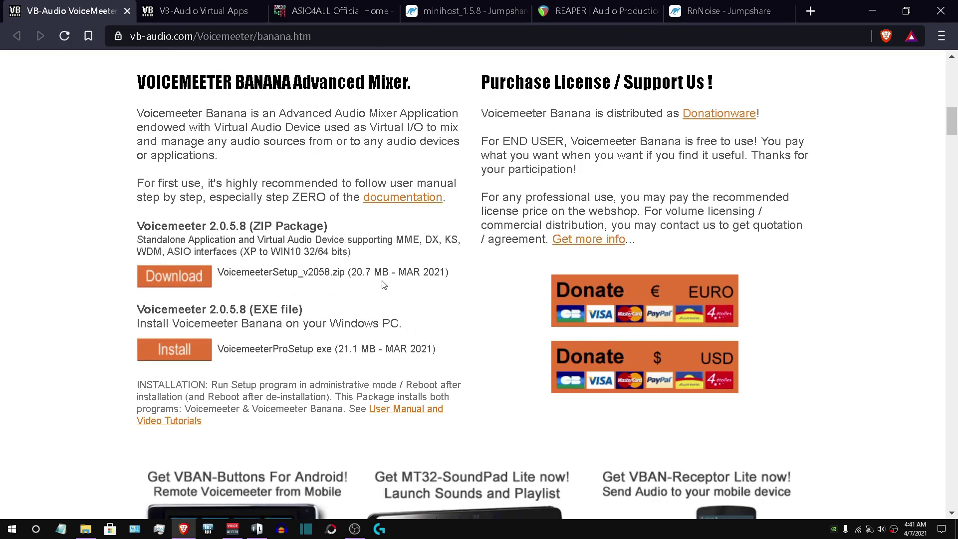
left_click(193, 16)
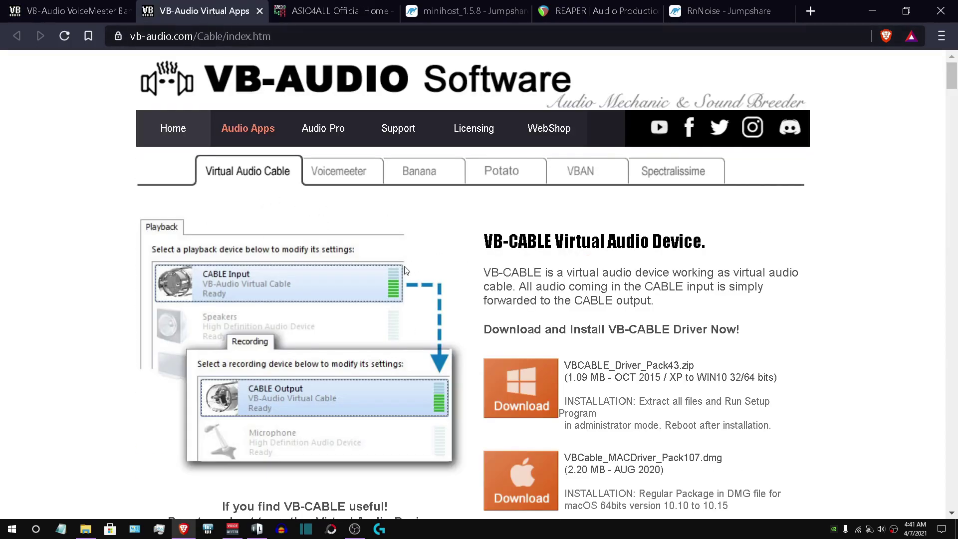
scroll(417, 269, "down", 1)
scroll(424, 268, "down", 3)
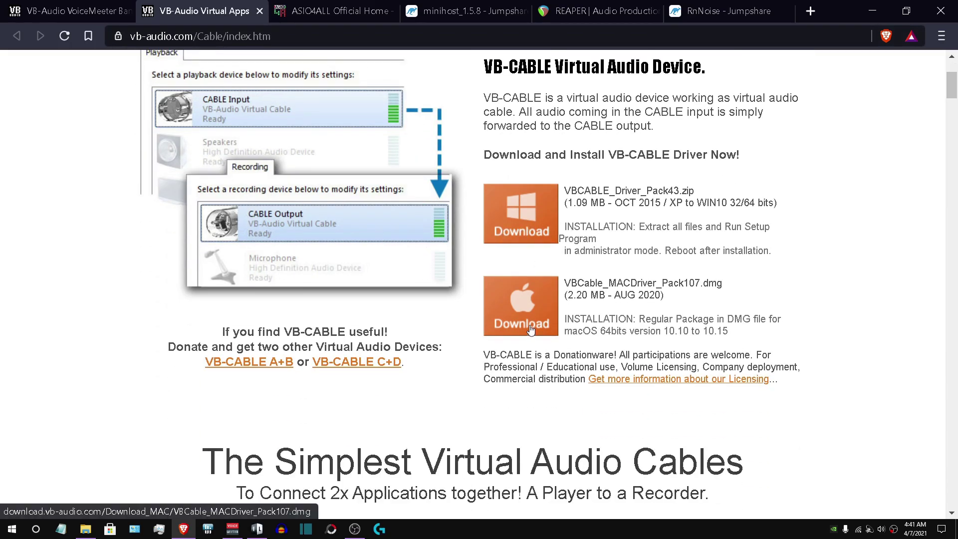
- Look through the ASIO4ALL home page for the driver download
left_click(310, 12)
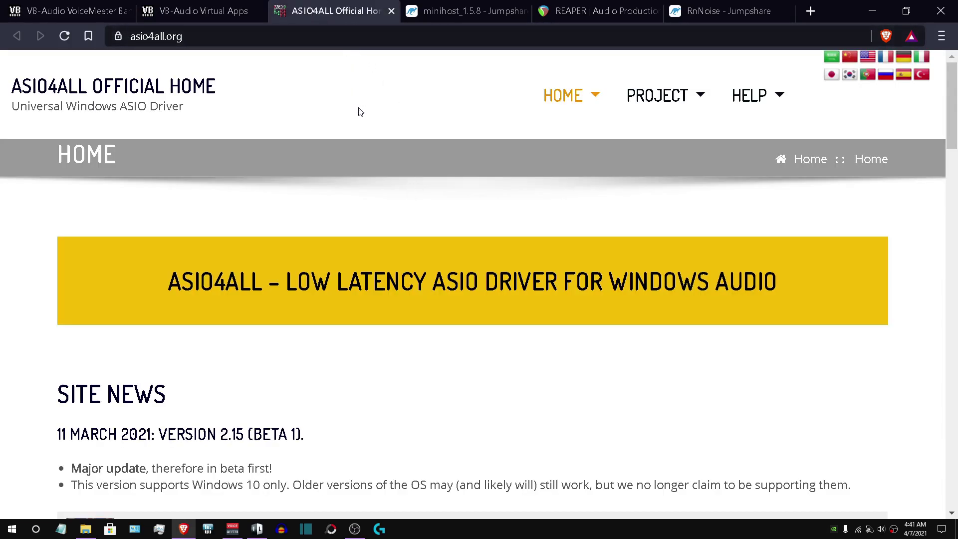
scroll(432, 323, "down", 4)
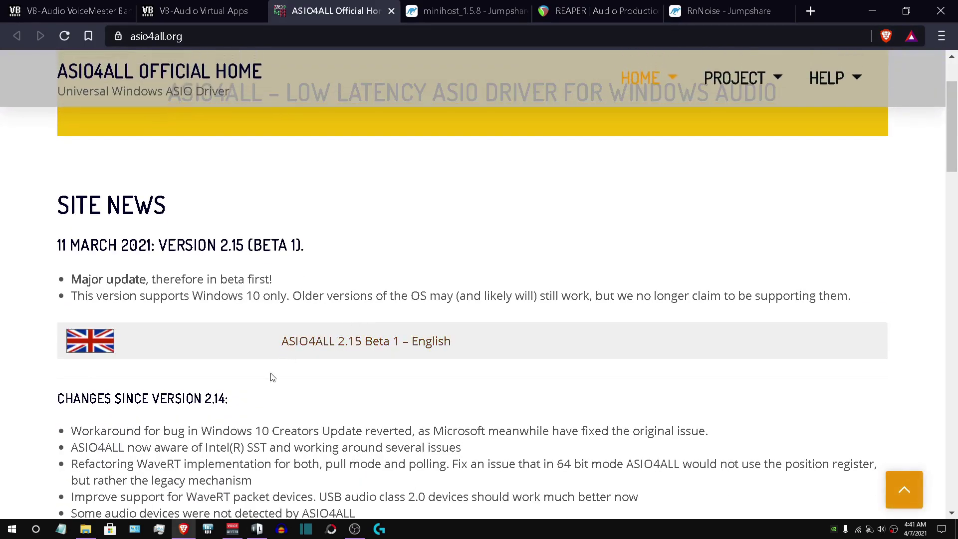
scroll(270, 378, "down", 5)
scroll(324, 225, "up", 2)
scroll(340, 120, "down", 6)
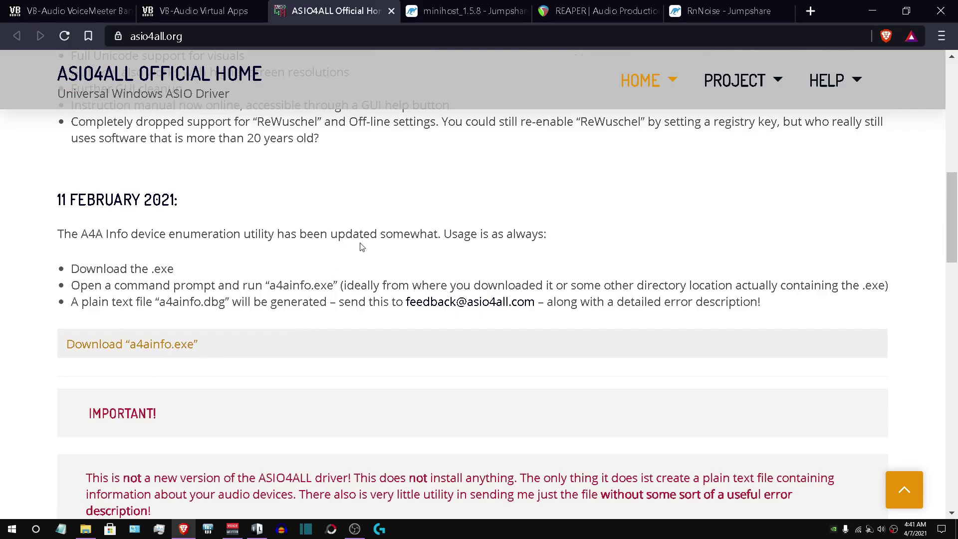
scroll(362, 248, "up", 2)
- View the minihost_1.5.8.zip, REAPER and RnNoise.zip download pages, and minimize the browser
left_click(443, 12)
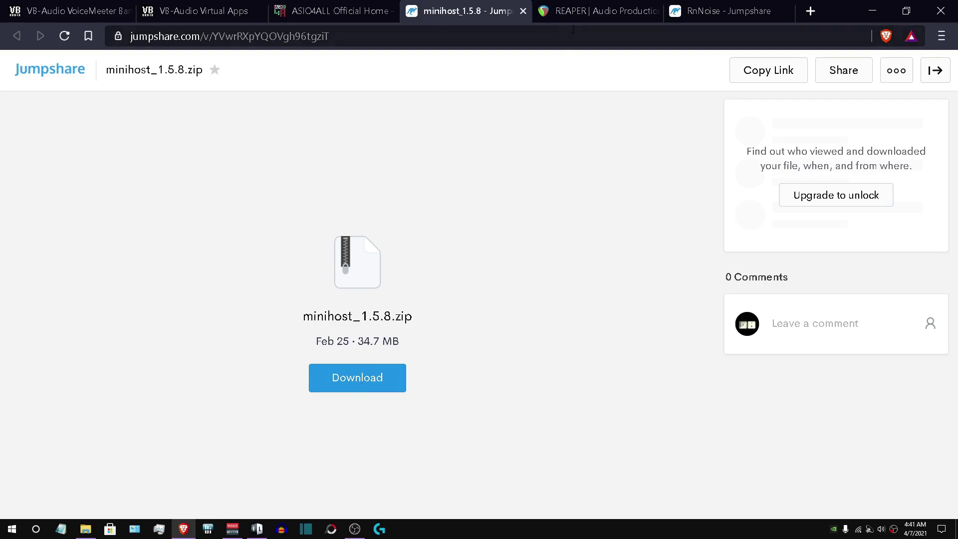
left_click(579, 11)
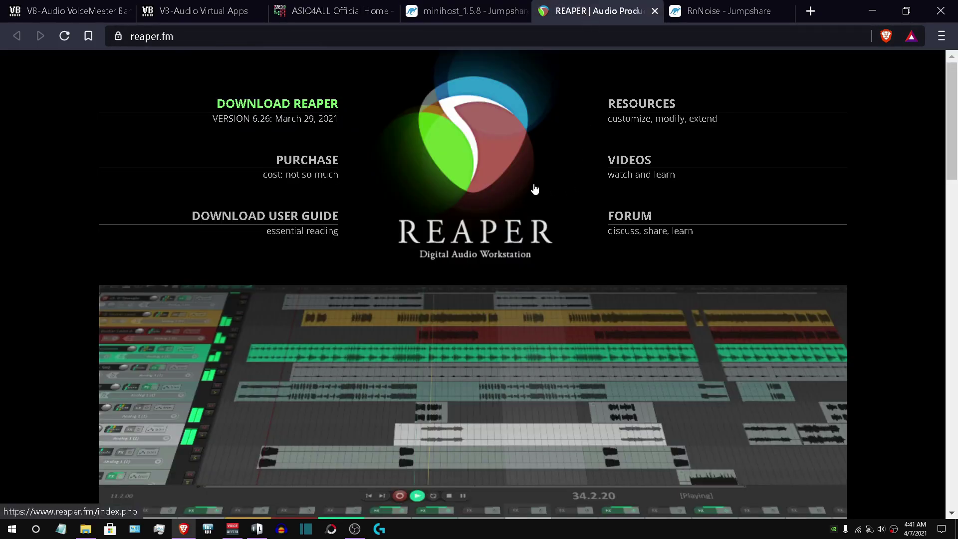
left_click(729, 11)
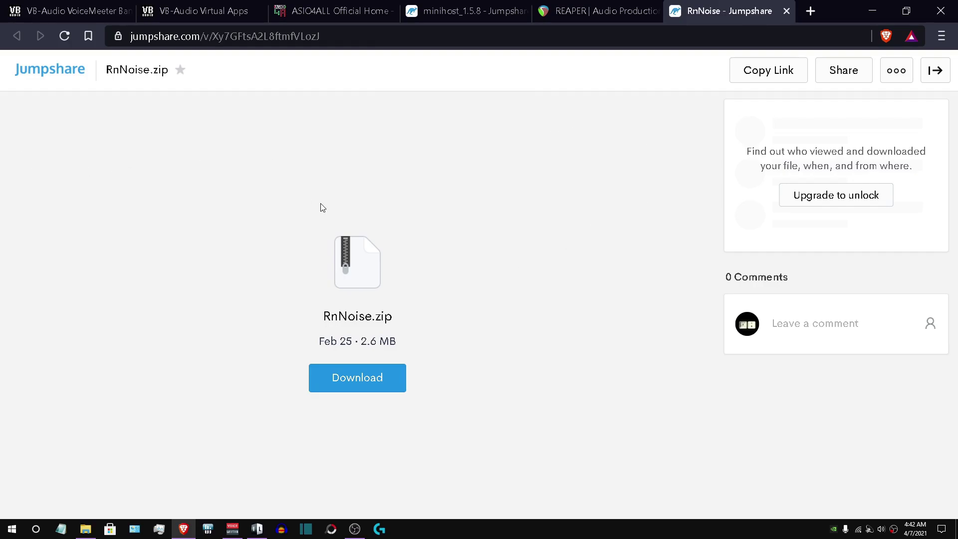
left_click(873, 10)
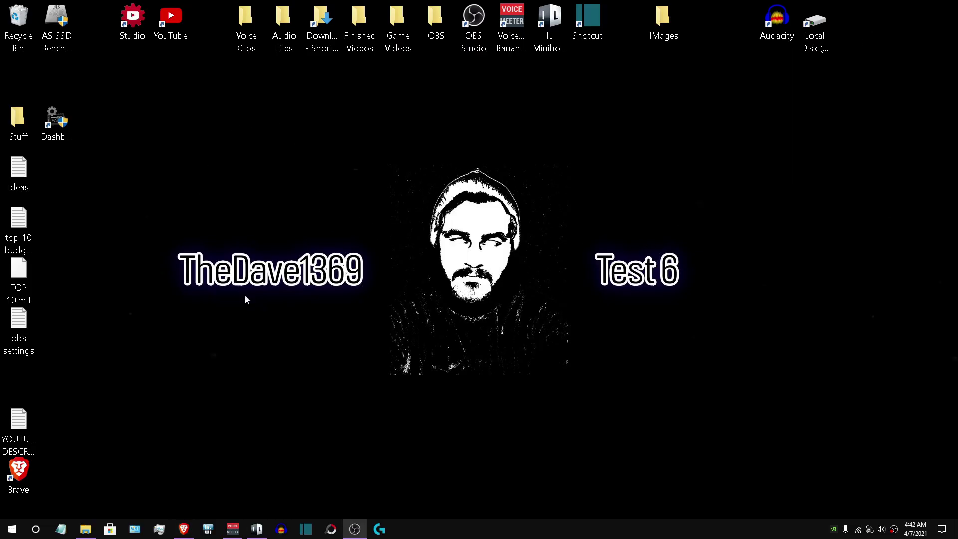
- Switch to Voicemeeter Banana, centre its window and check the devices available for Hardware Input 1 and 2
left_click(232, 529)
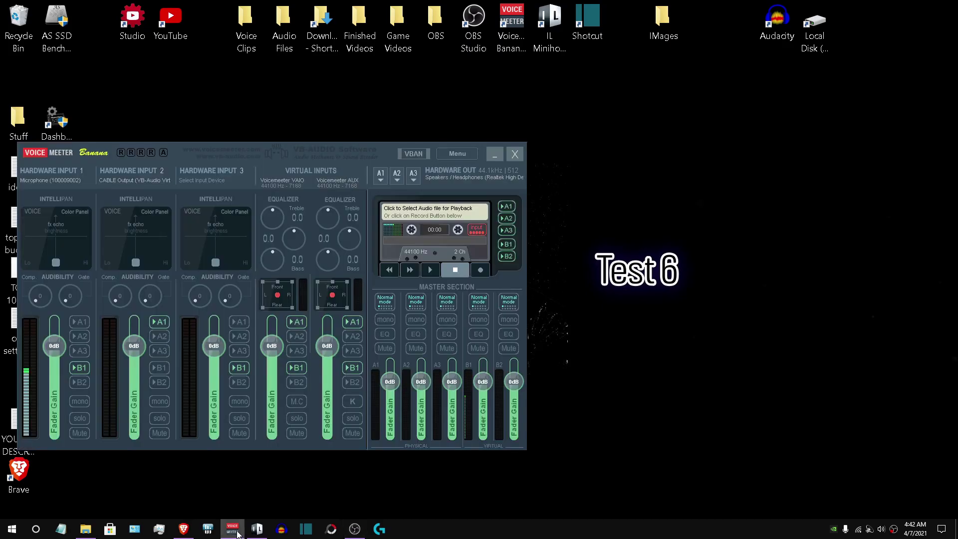
left_click_drag(274, 148, 538, 136)
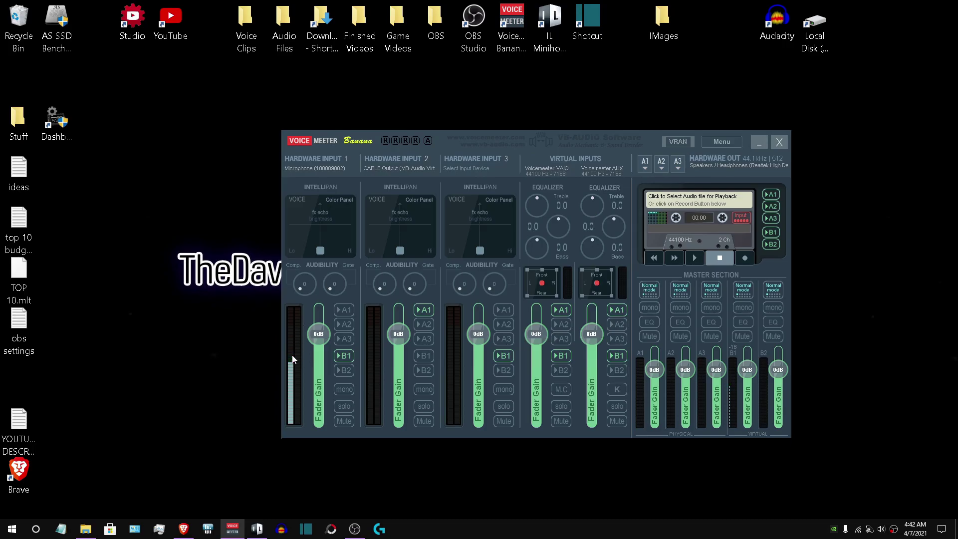
left_click(319, 160)
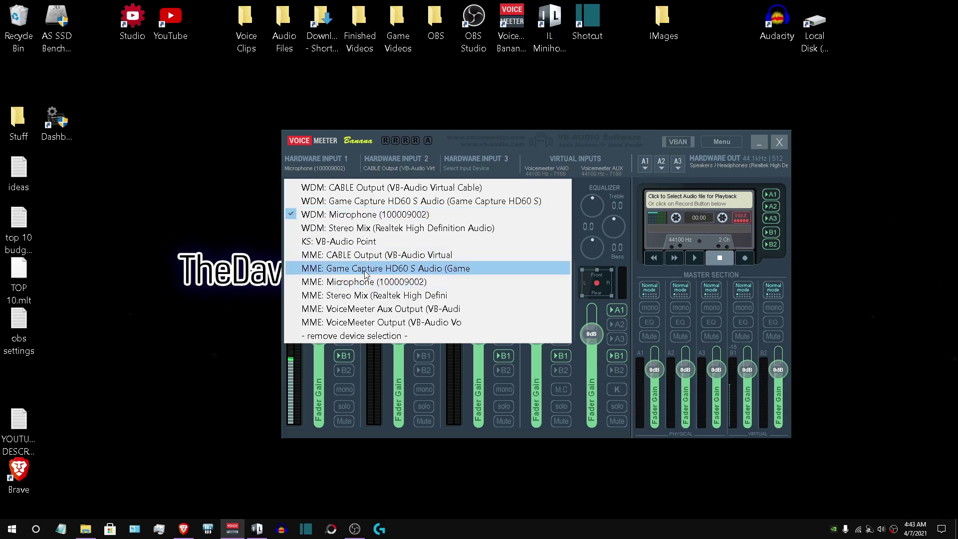
left_click(417, 158)
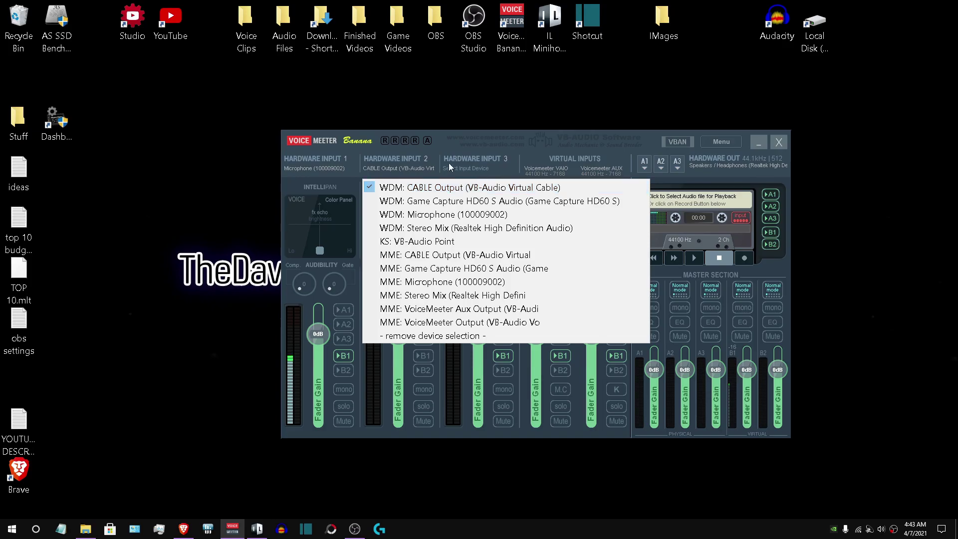
left_click(453, 145)
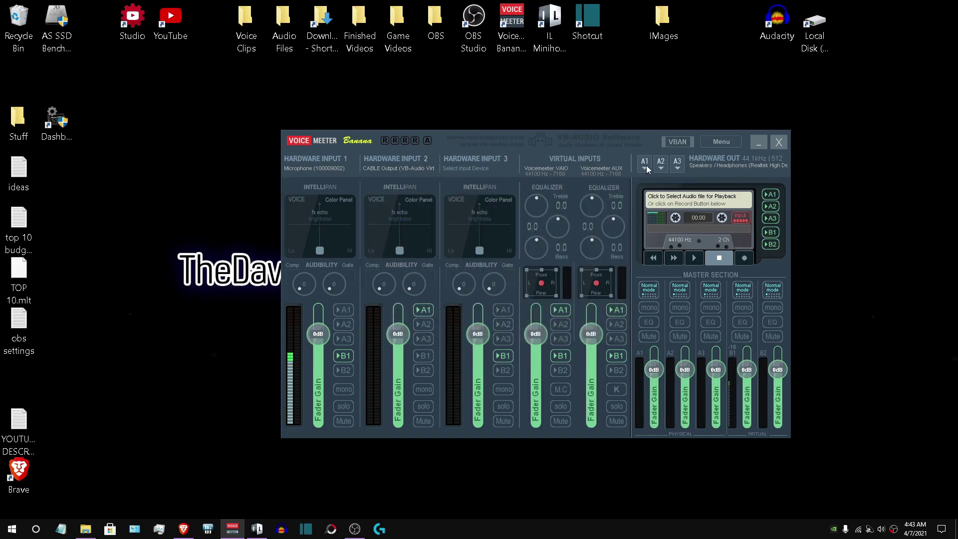
- Check the output devices available for hardware outputs A1 and A2, leaving the selections as they are
left_click(644, 164)
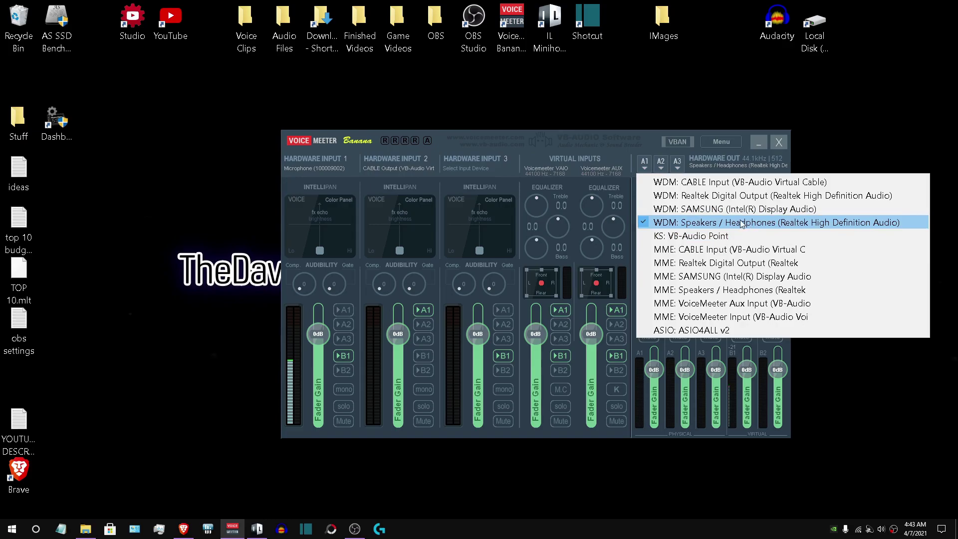
left_click(666, 162)
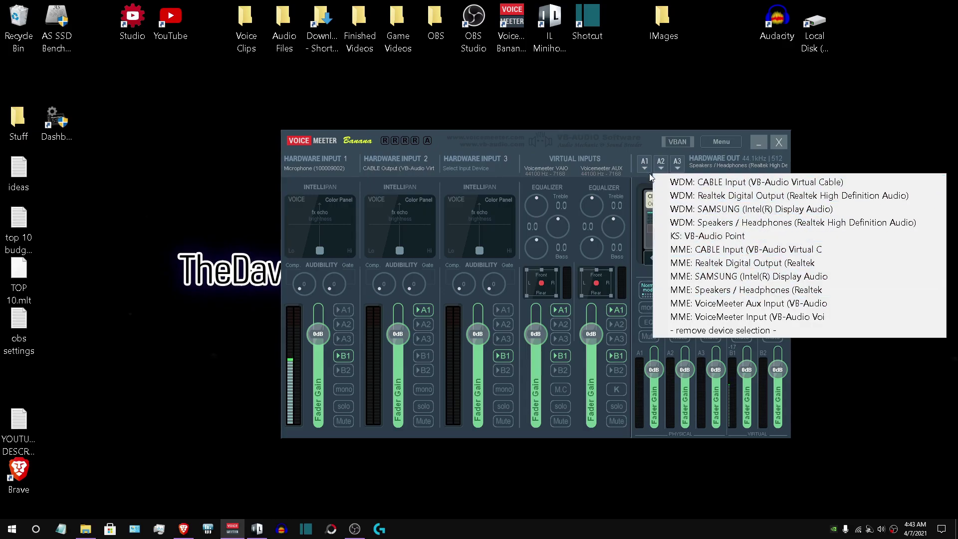
left_click(630, 141)
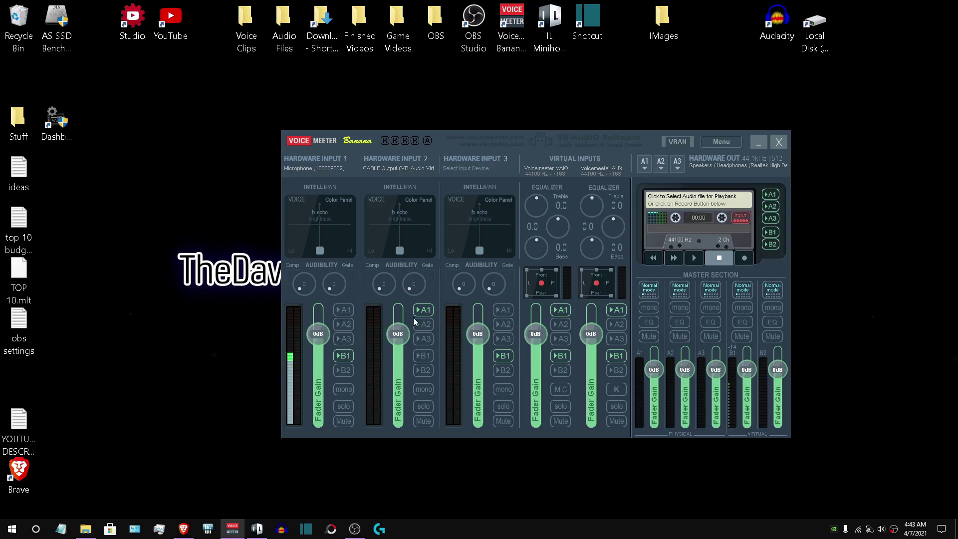
- Toggle the A1 output routing on Hardware Input 1 and Hardware Input 2, and minimize the mixer
left_click(337, 311)
left_click(340, 310)
left_click(424, 310)
left_click(757, 143)
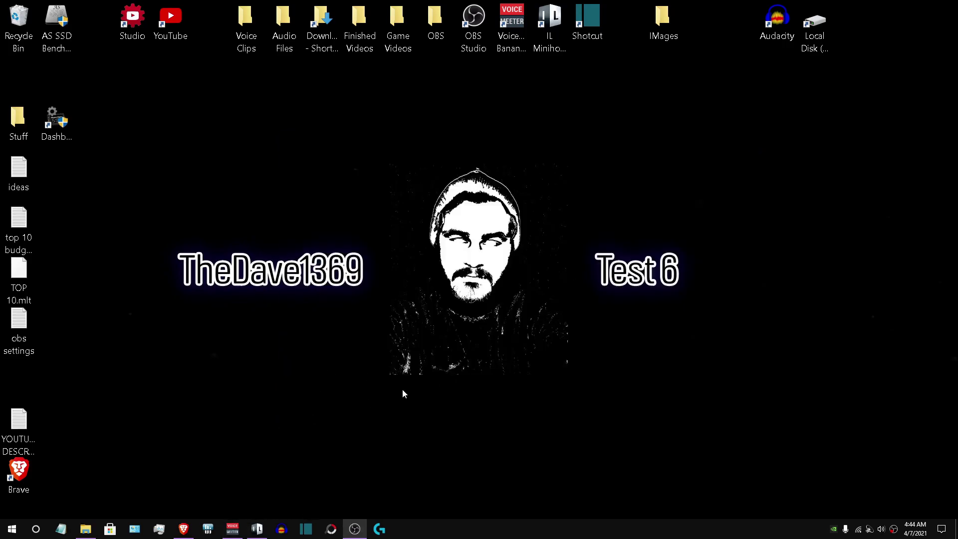
- Switch to IL Minihost Modular and open the plugin settings in its preferences
mouse_move(257, 529)
left_click(257, 529)
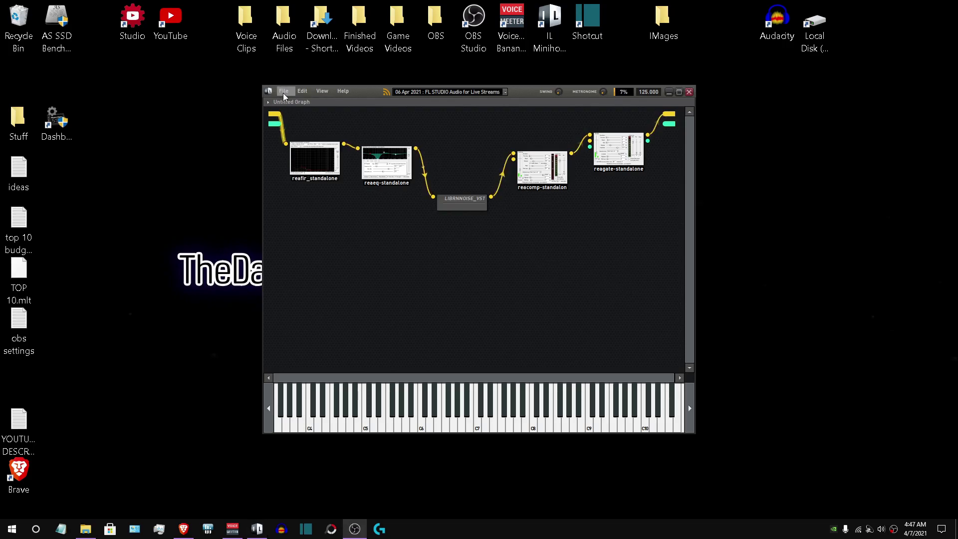
left_click(283, 93)
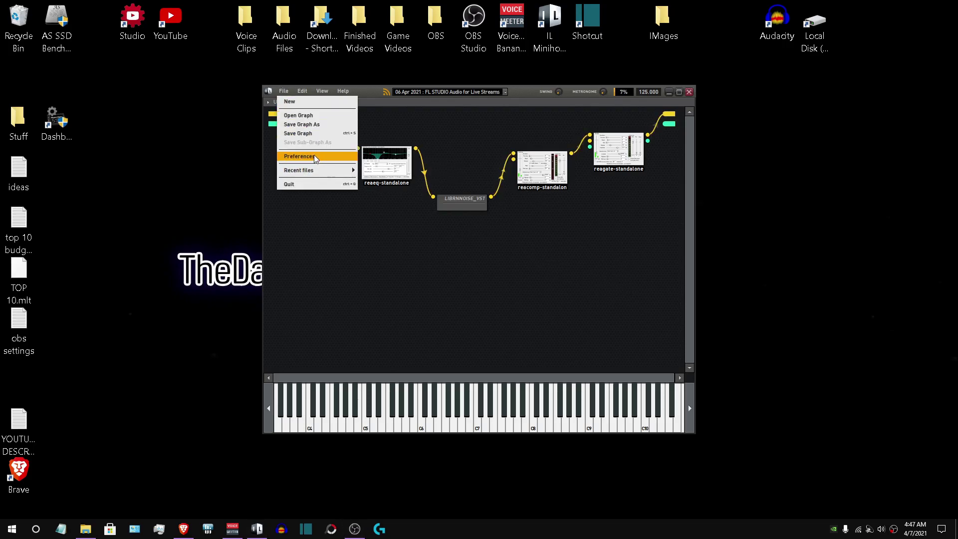
left_click(313, 156)
left_click(291, 98)
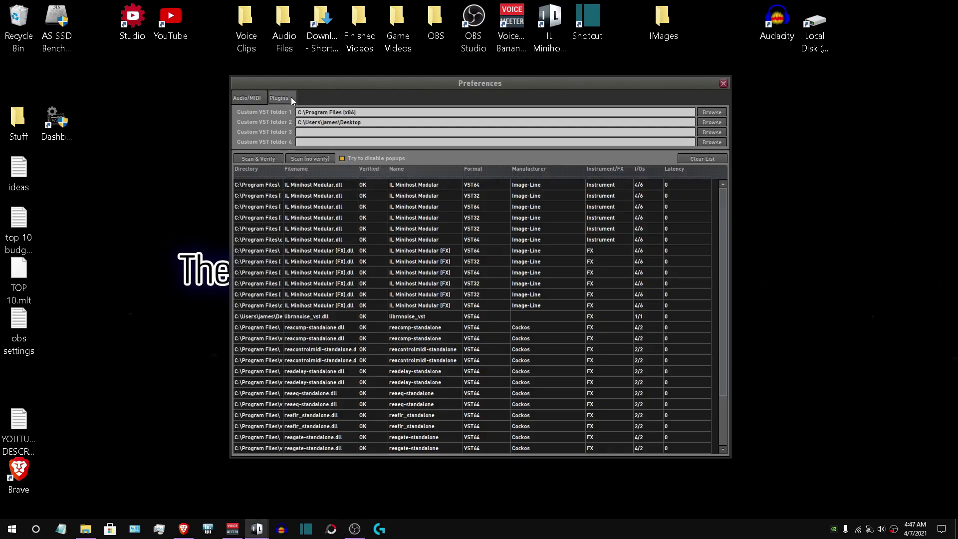
- Browse to Program Files (x86) for Custom VST folder 1, cancel the folder selection and close the preferences
left_click(712, 112)
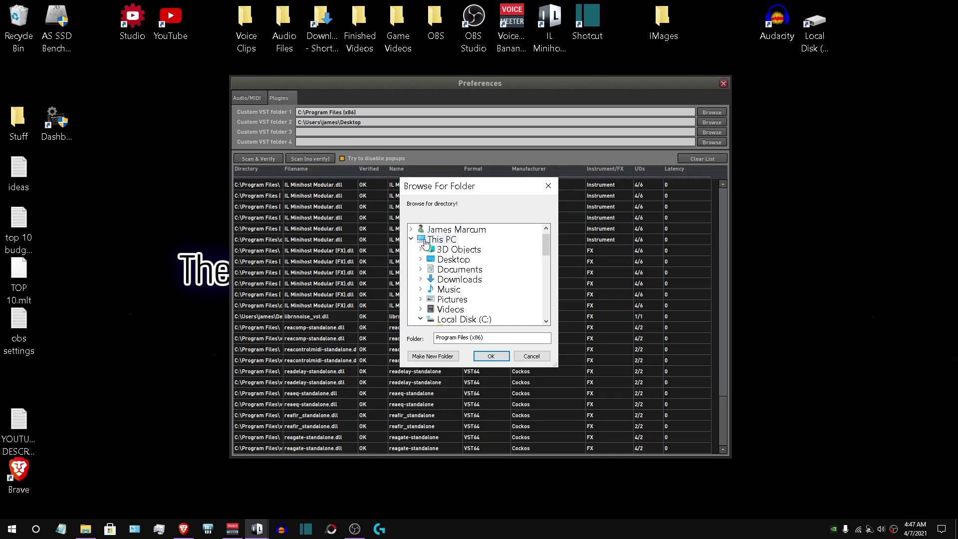
scroll(464, 287, "down", 1)
scroll(468, 294, "down", 4)
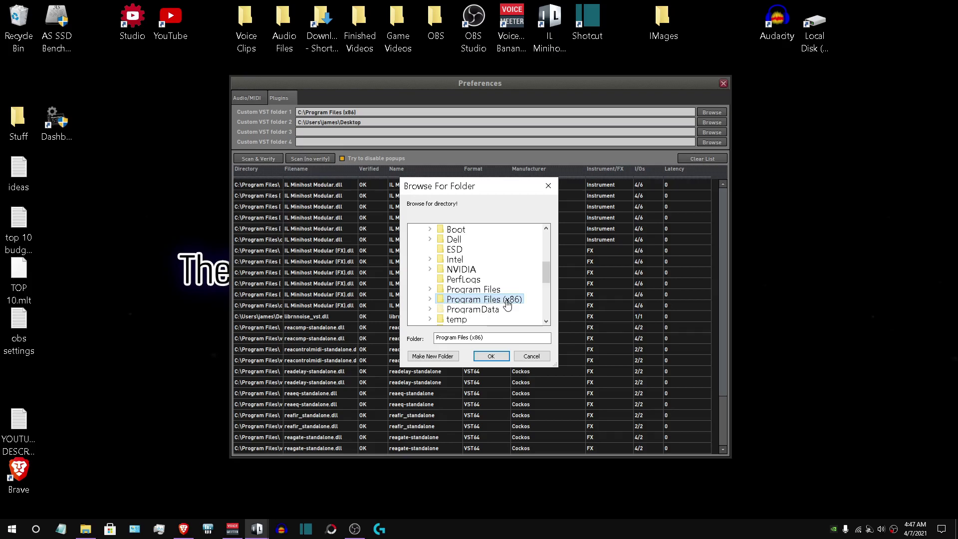
left_click(518, 332)
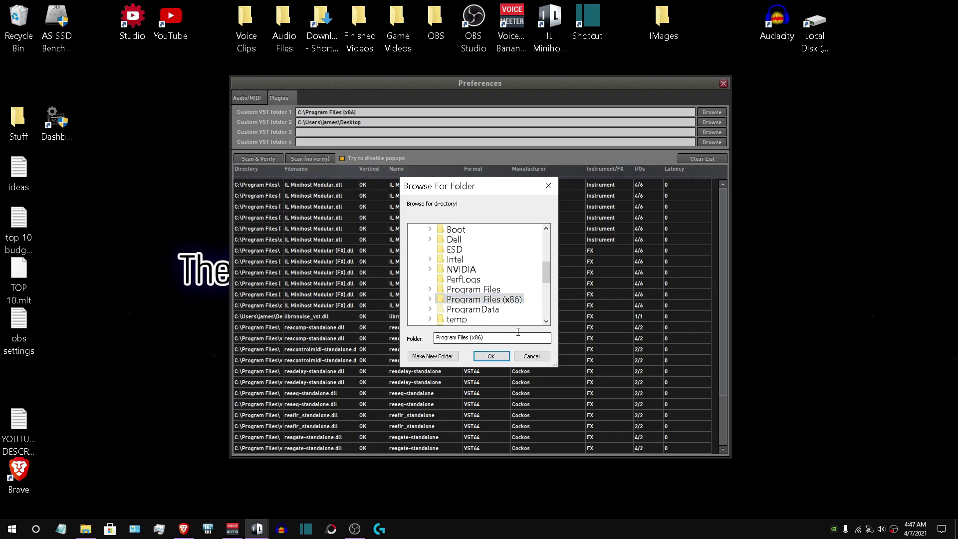
left_click(547, 359)
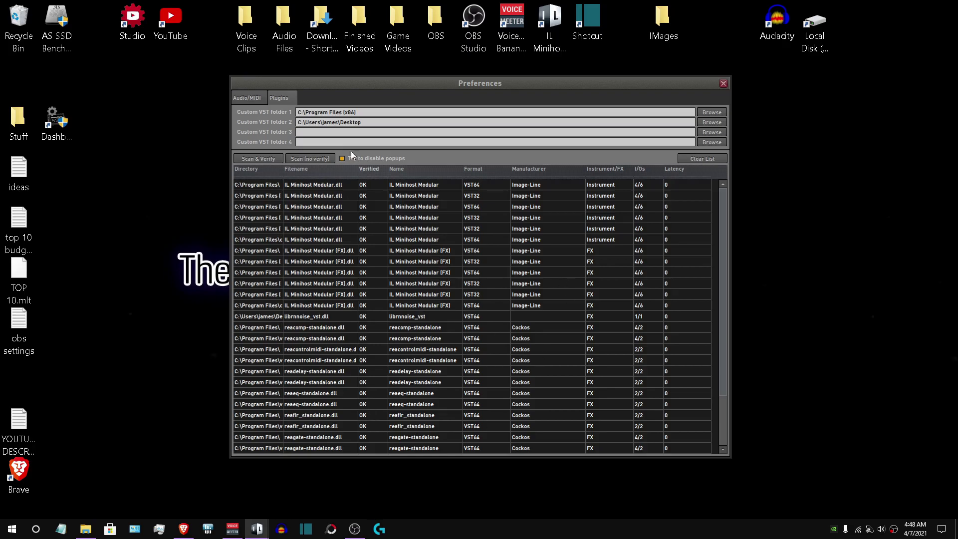
left_click(723, 84)
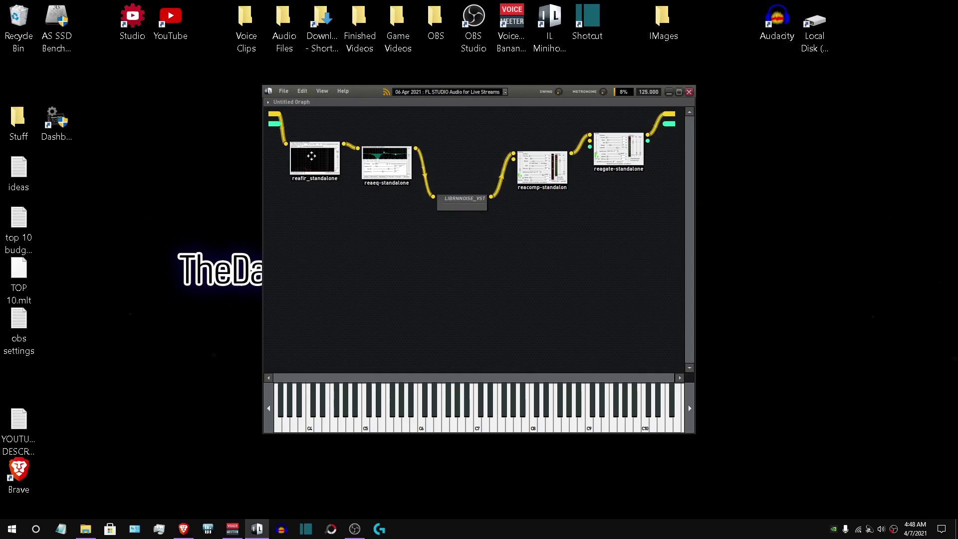
- Add a reafir_standalone (x64) plugin to the empty area of the graph and close its window
right_click(312, 226)
mouse_move(336, 225)
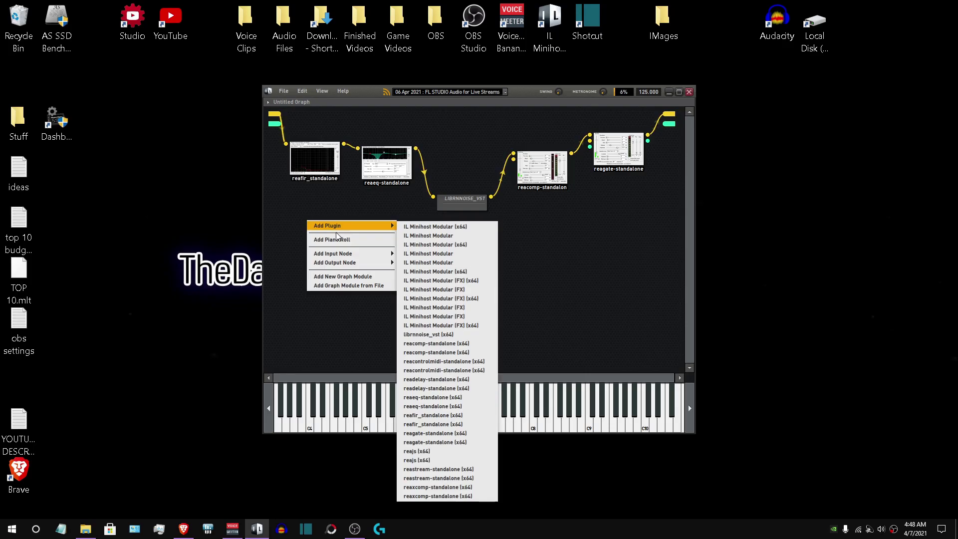
right_click(312, 202)
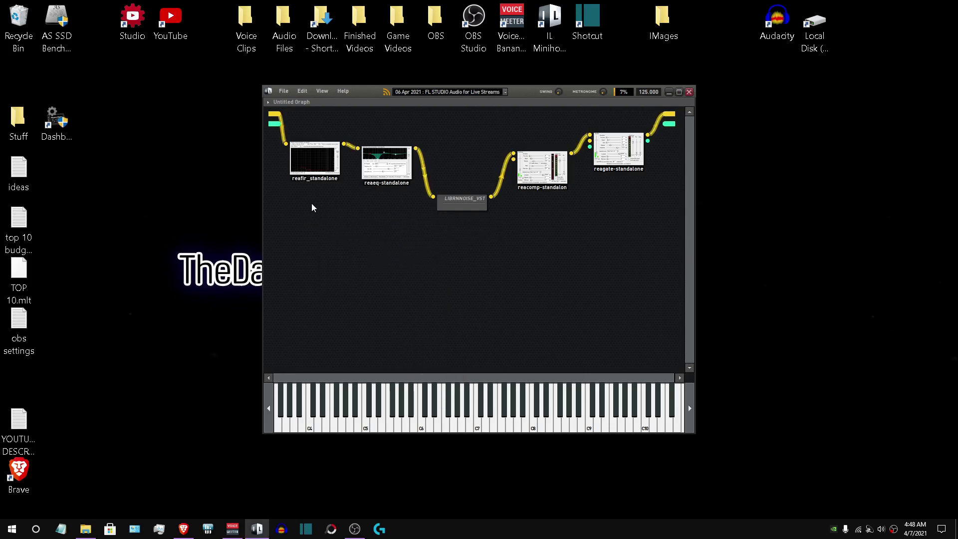
right_click(311, 203)
mouse_move(320, 209)
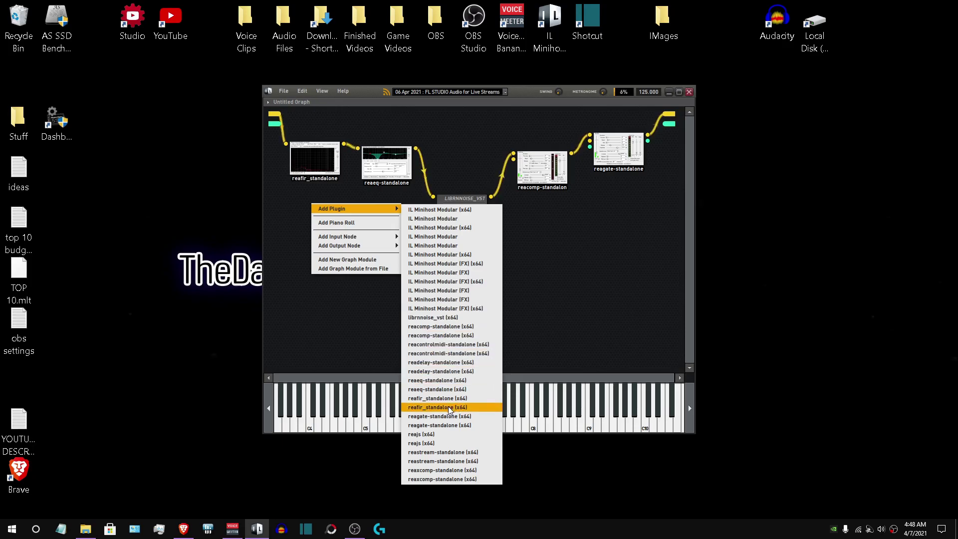
left_click(424, 408)
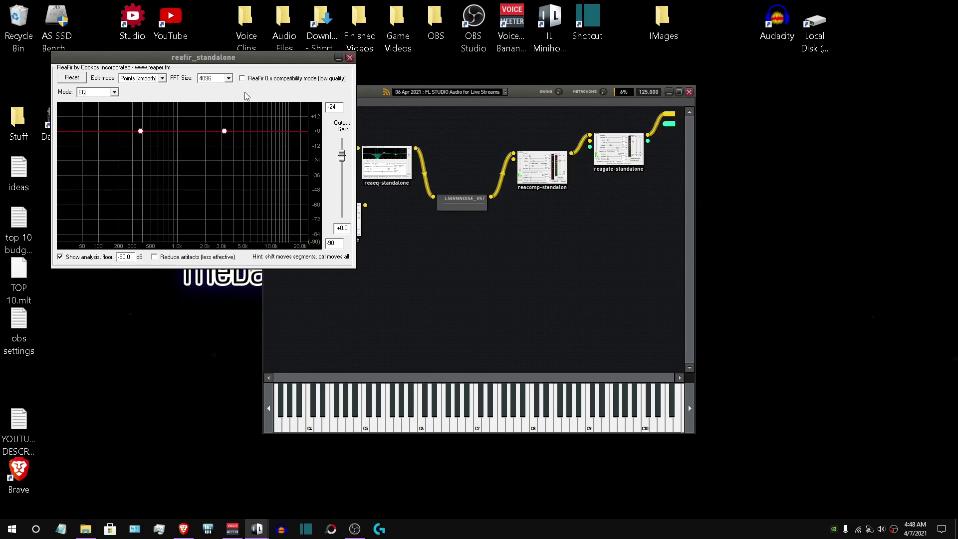
left_click(349, 58)
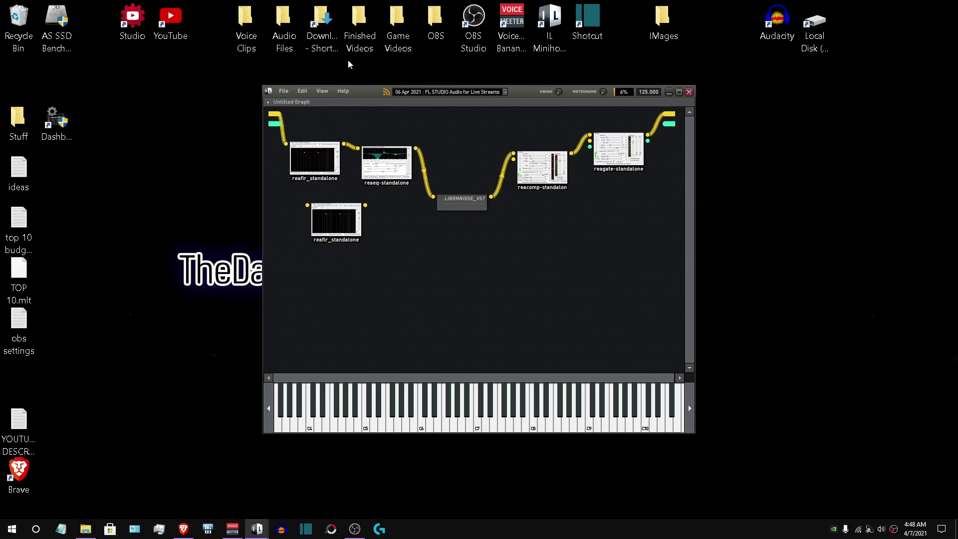
- Open the newly added ReaFir plugin and set its edit mode to Precise
left_click(322, 220)
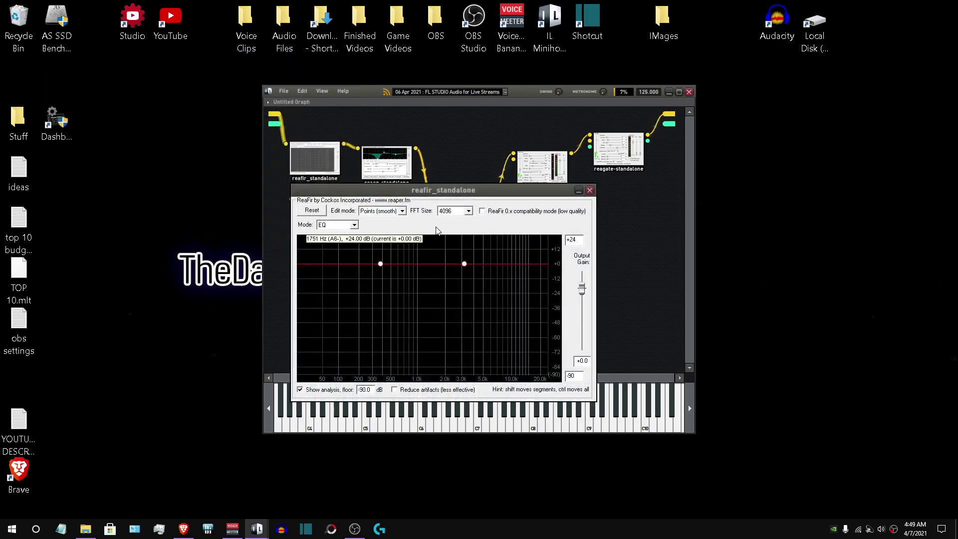
left_click(400, 211)
left_click(394, 226)
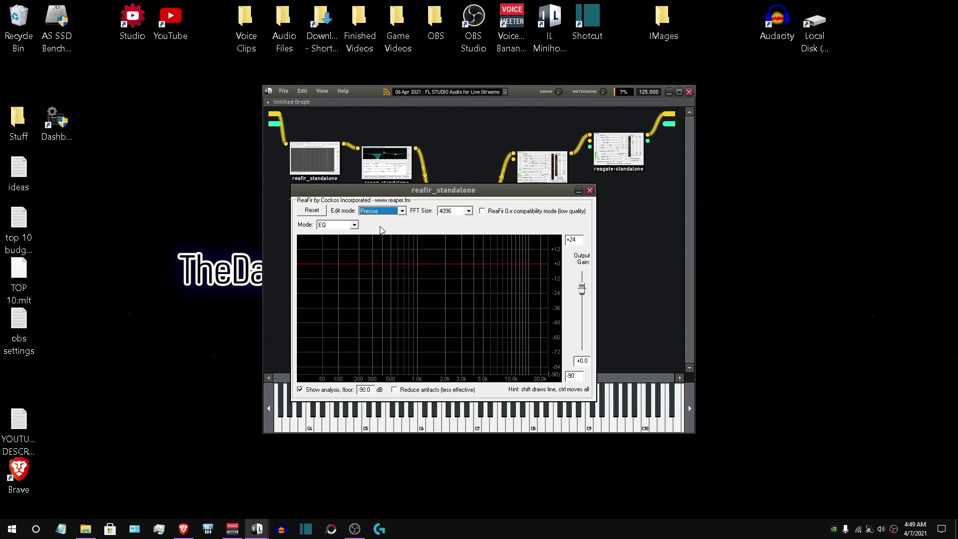
- Set the new ReaFir's mode to Subtract and switch automatic noise profile building on and off again
left_click(354, 226)
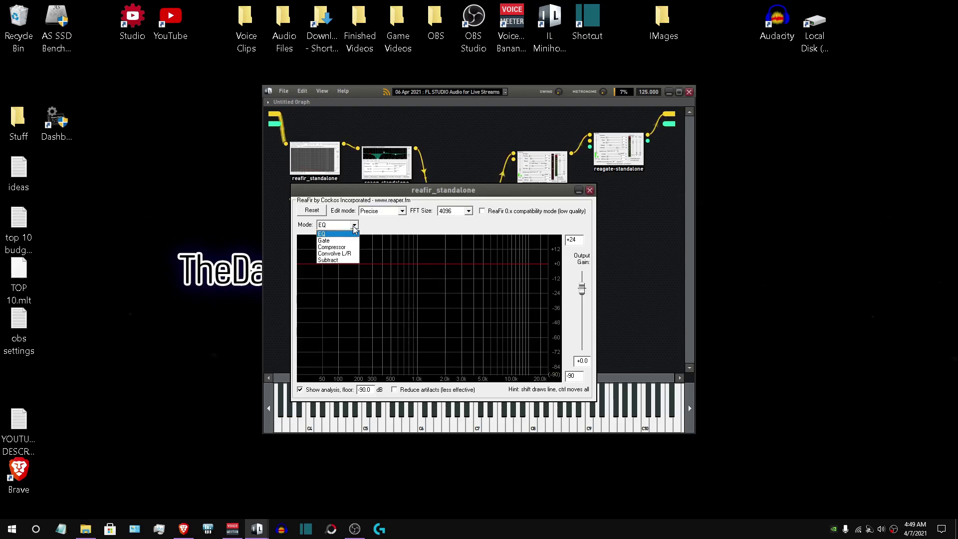
left_click(343, 260)
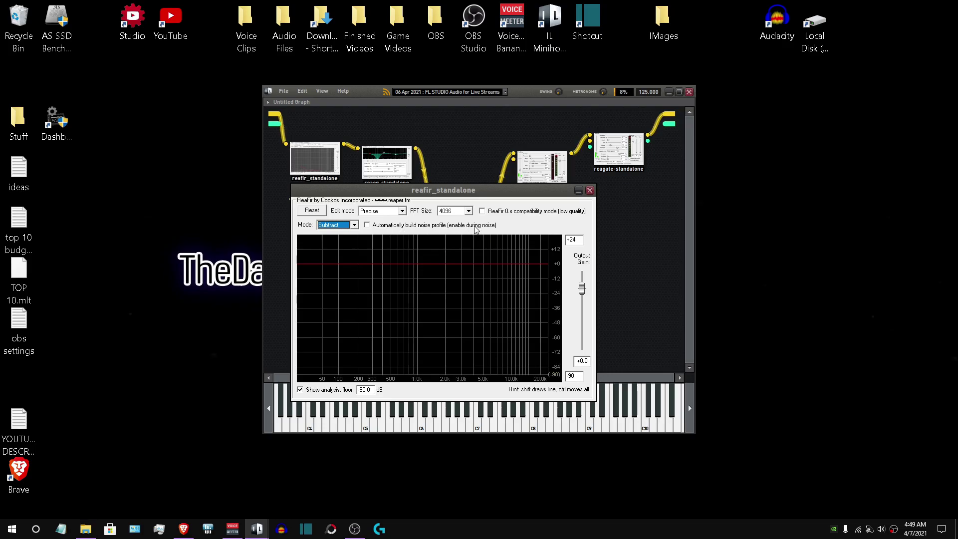
left_click(367, 225)
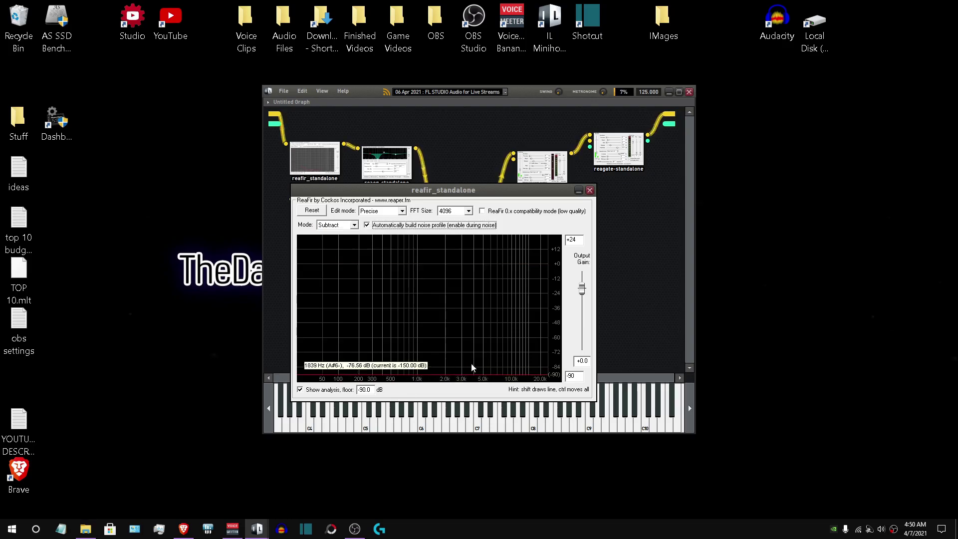
left_click(367, 225)
- Inspect the noise profile in the ReaFir plugin connected to the audio input and close both ReaFir windows
left_click(314, 165)
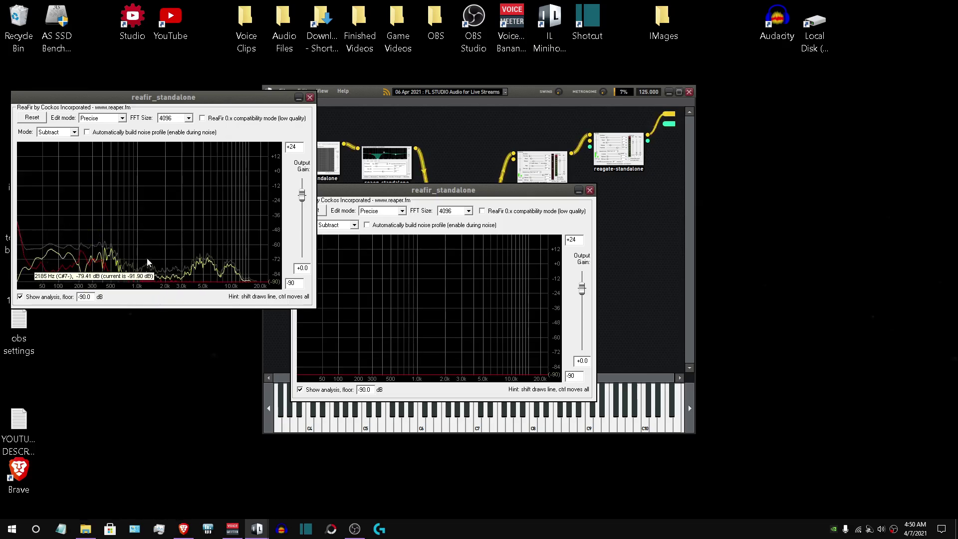
left_click(310, 98)
left_click(589, 190)
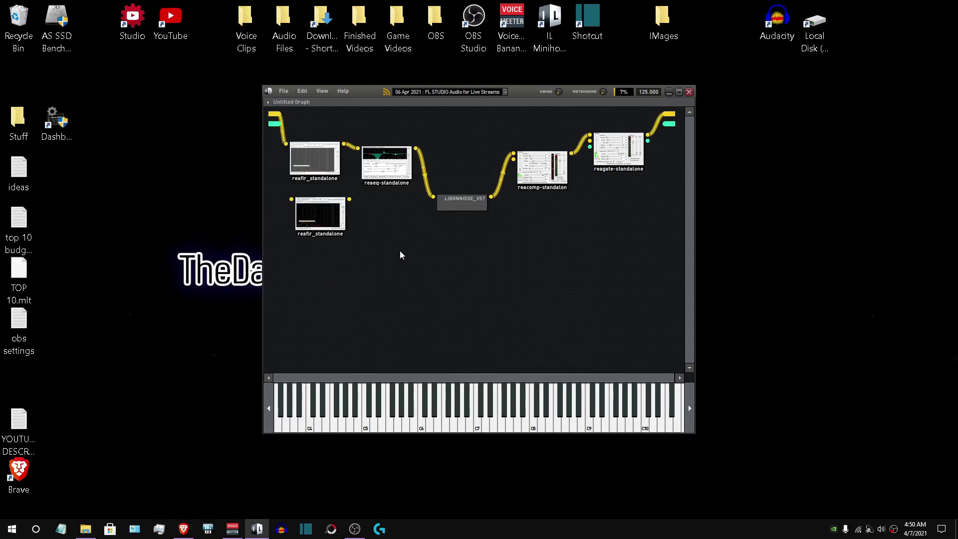
- Delete the unconnected reafir_standalone plugin from the graph
right_click(323, 216)
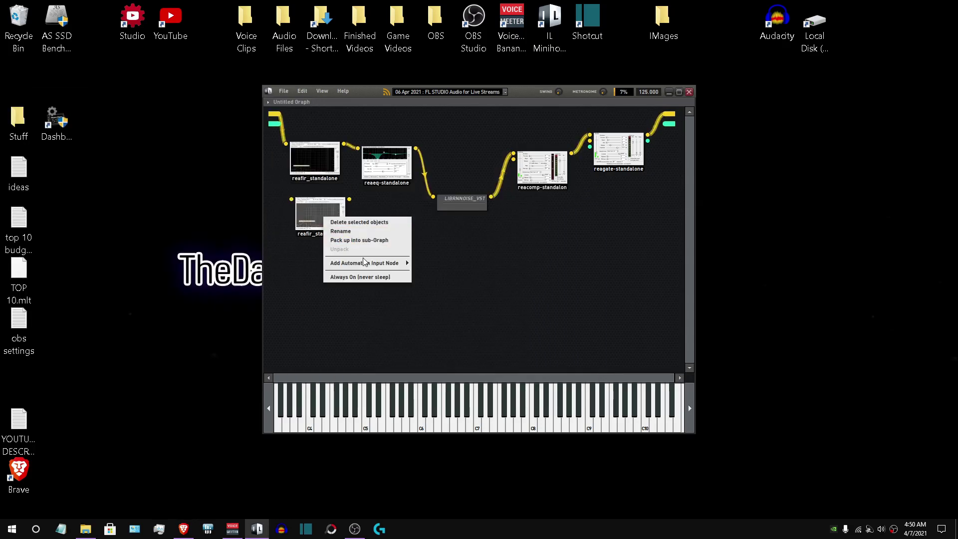
left_click(358, 223)
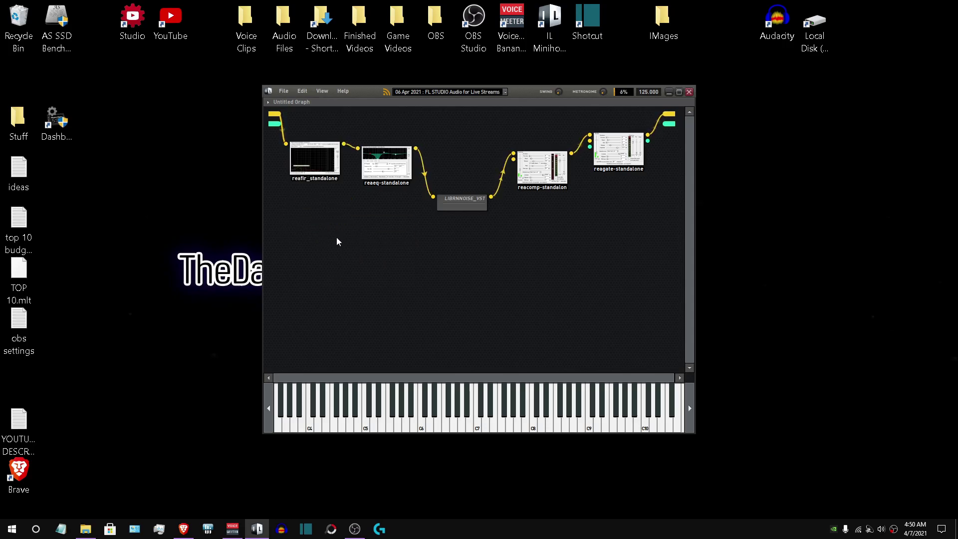
right_click(347, 241)
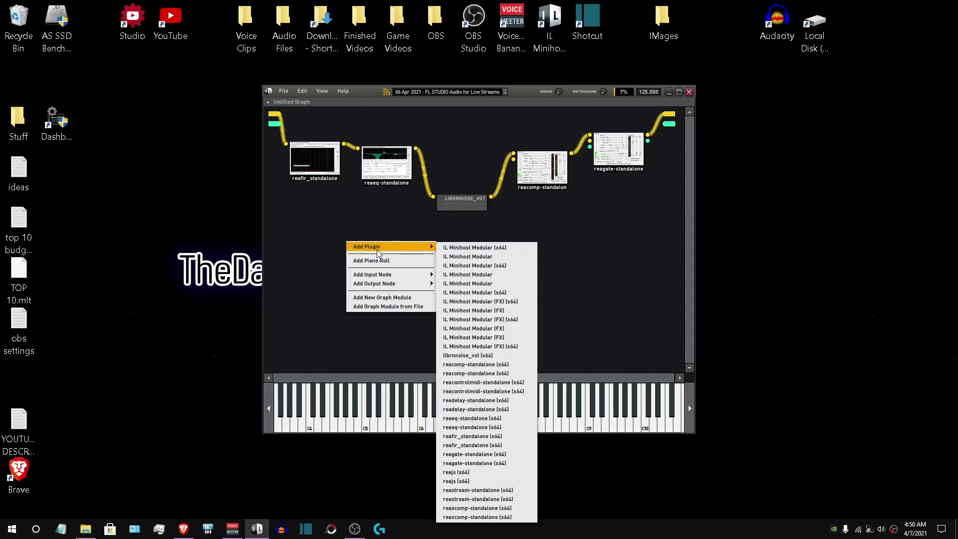
left_click(391, 202)
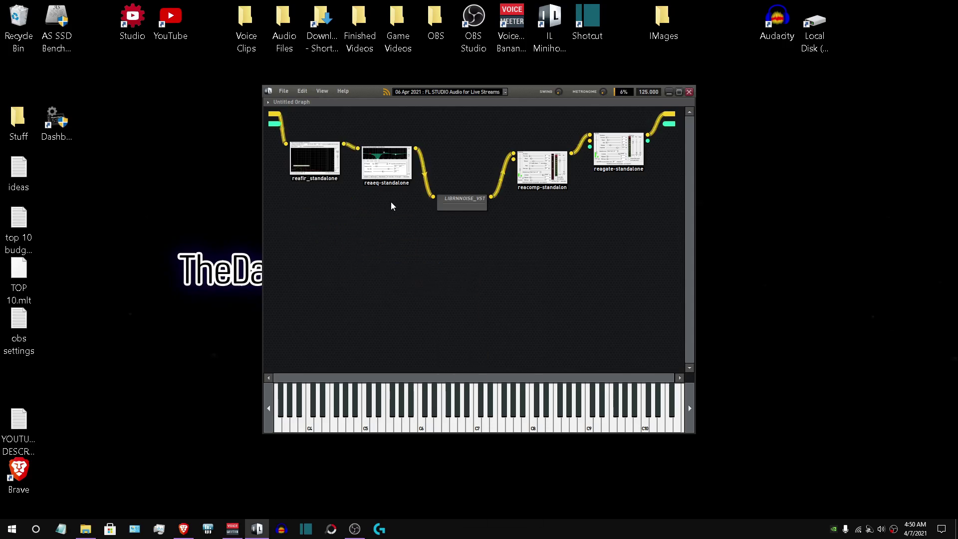
- Review the reaeq-standalone bands and the librnnoise_vst VAD Threshold, closing each plugin window after viewing it
double_click(392, 162)
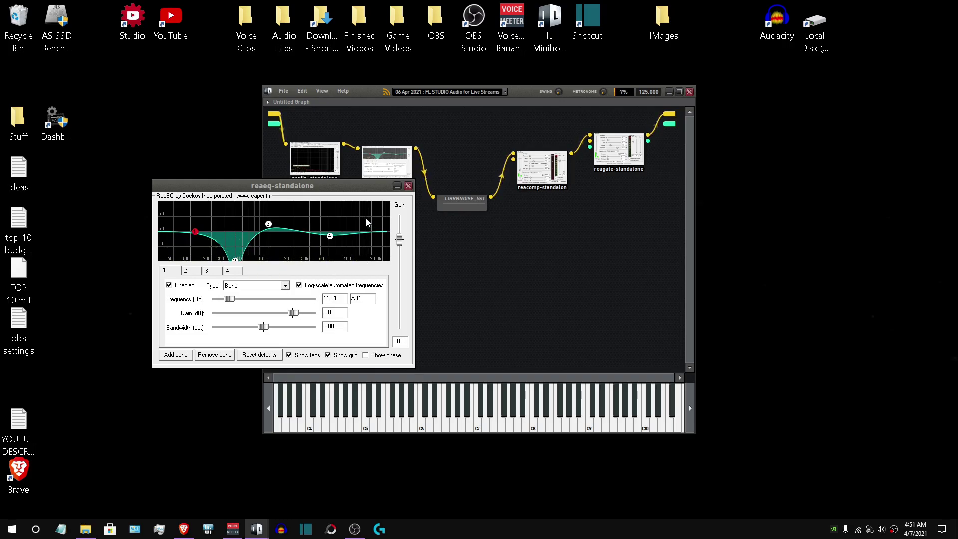
left_click(408, 185)
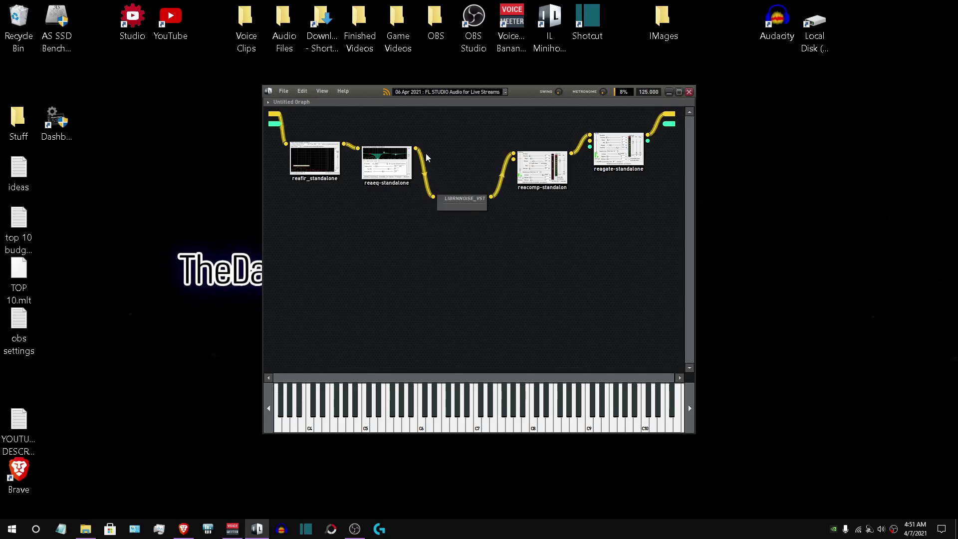
double_click(461, 203)
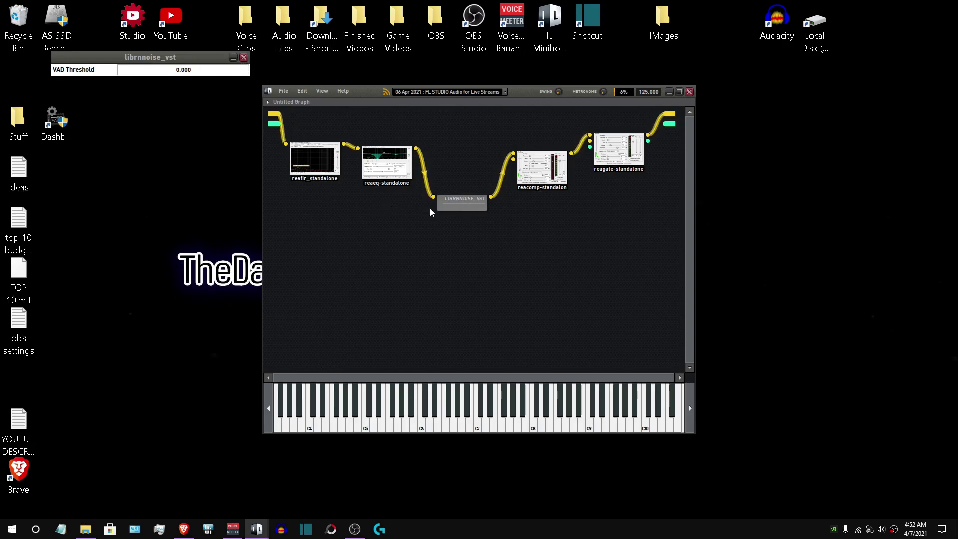
left_click(244, 58)
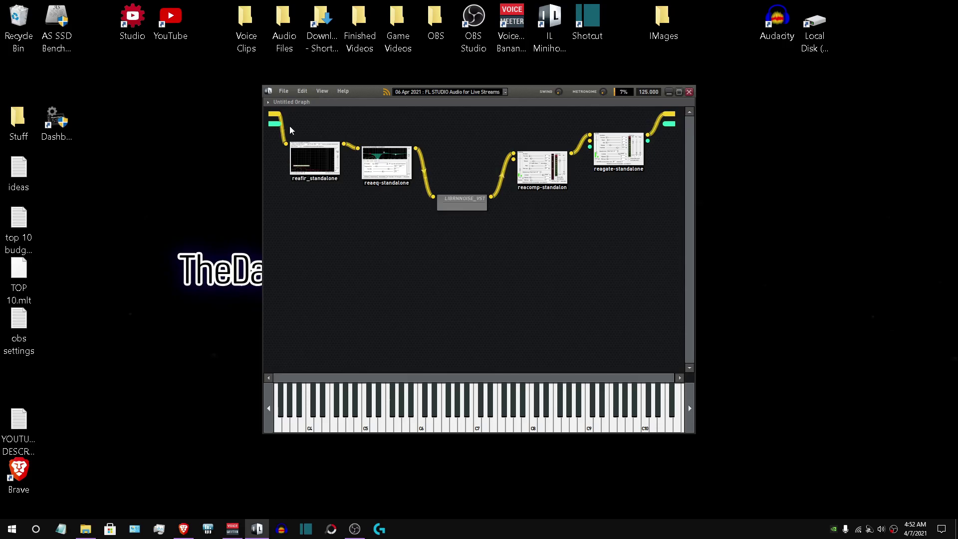
- Disconnect reafir_standalone from the audio input and reaeq-standalone, and reconnect it between them
left_click_drag(323, 158, 328, 194)
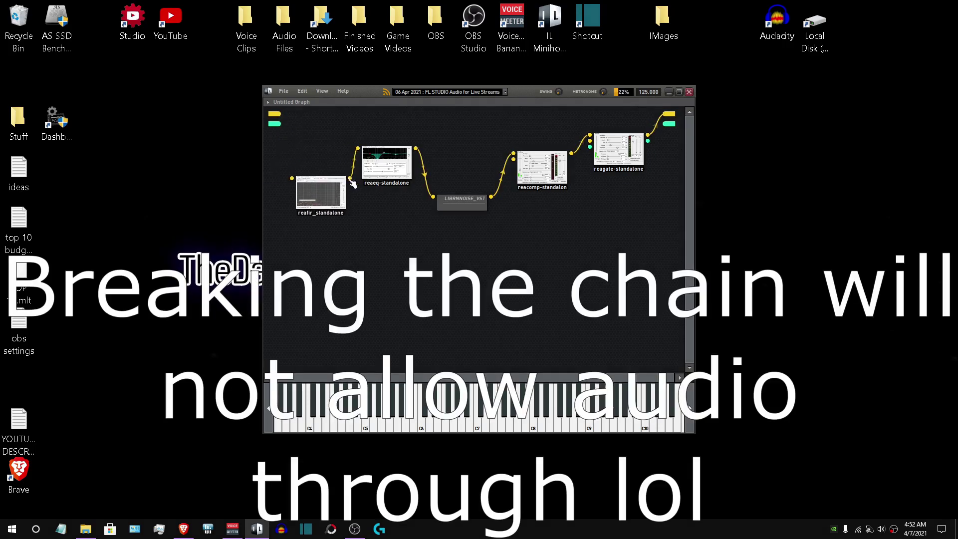
left_click_drag(359, 149, 354, 166)
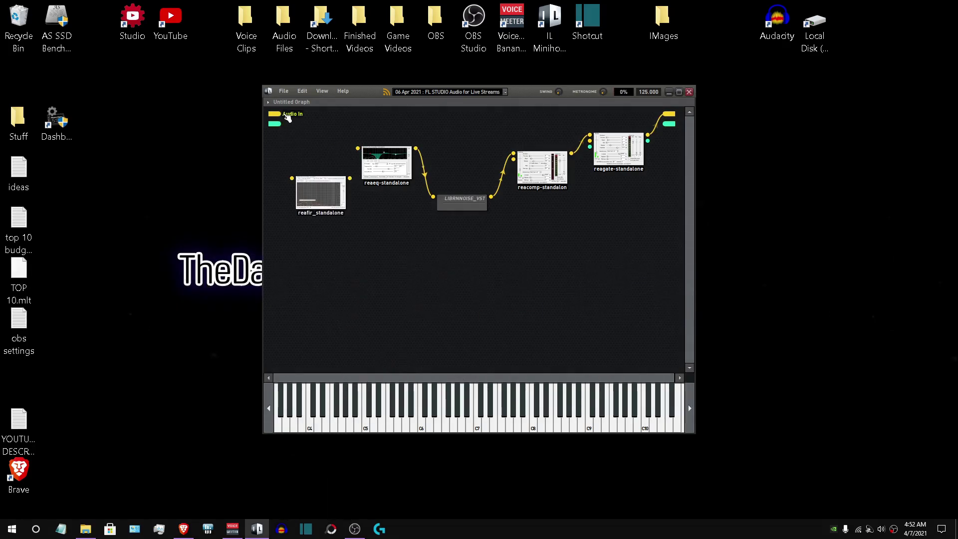
left_click_drag(288, 117, 291, 180)
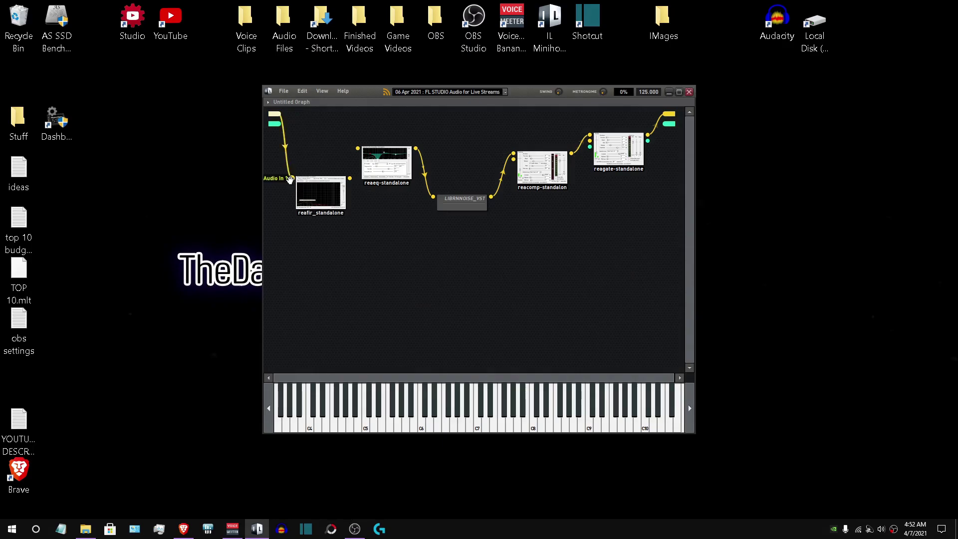
left_click_drag(358, 149, 318, 174)
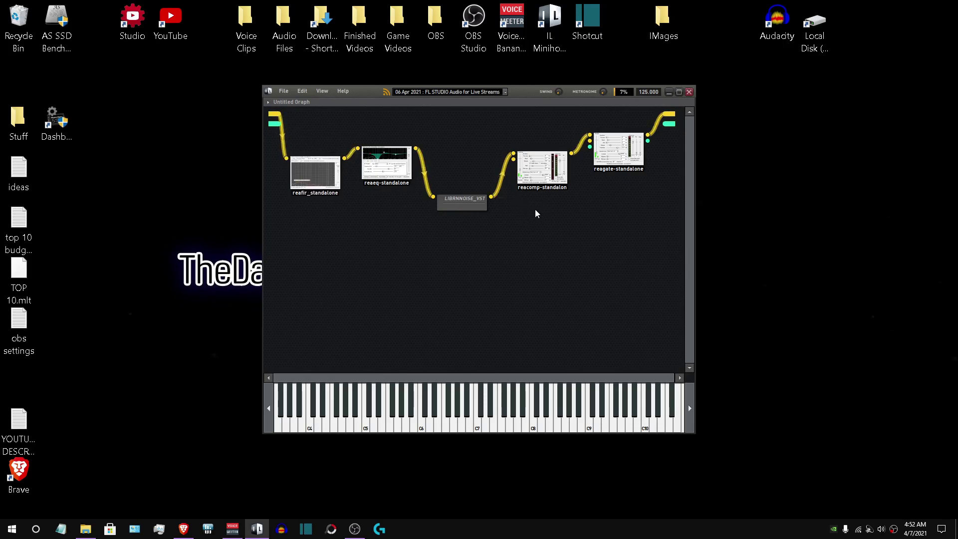
- Check which plugins can be added to the graph and move reaeq-standalone slightly lower
right_click(525, 233)
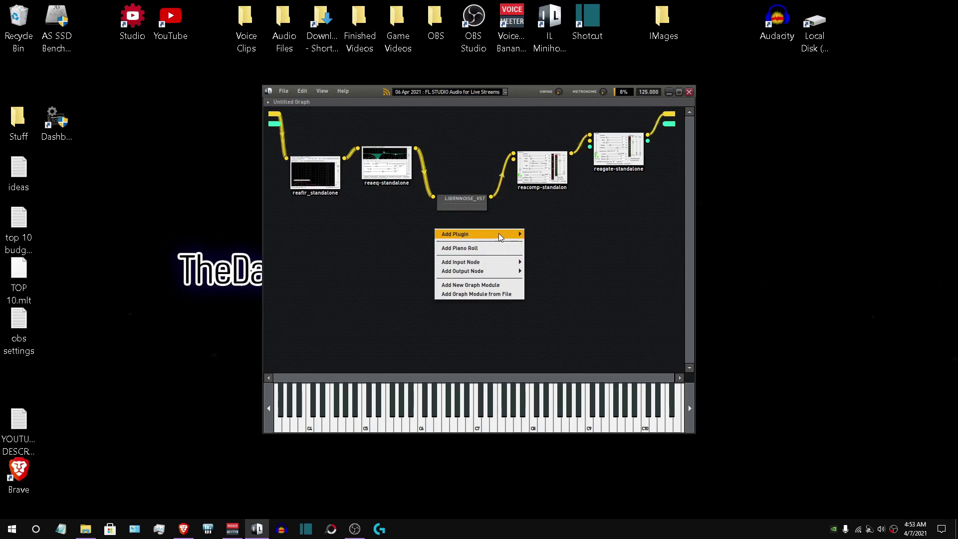
mouse_move(519, 234)
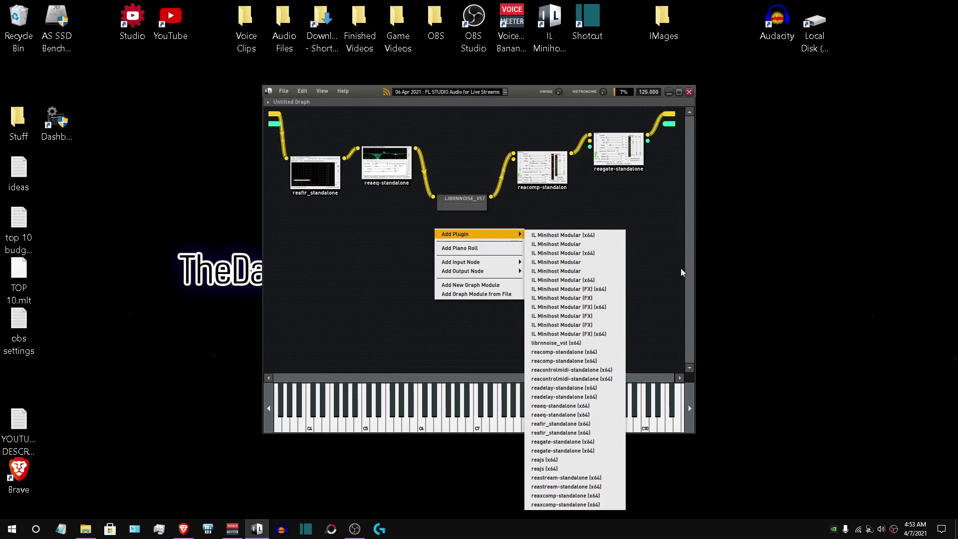
left_click(654, 259)
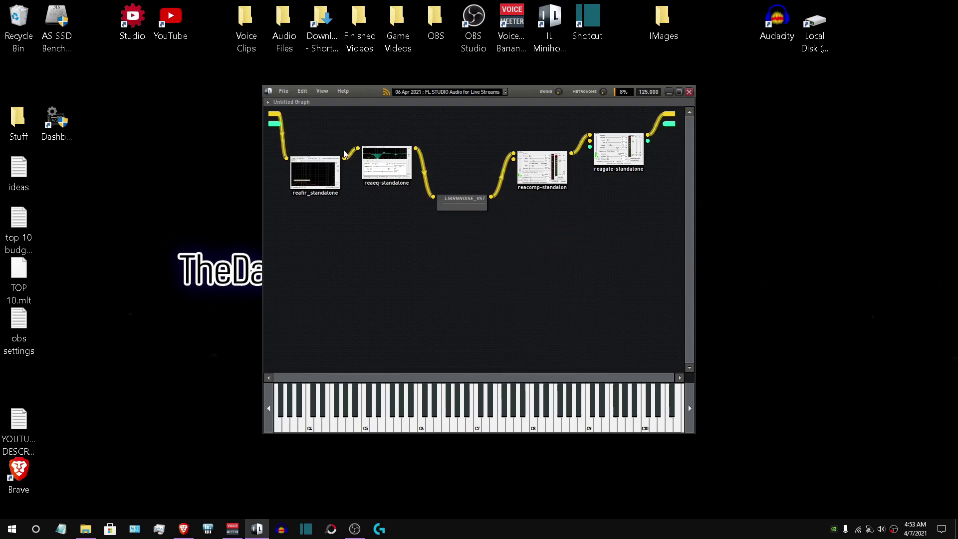
left_click_drag(385, 170, 382, 198)
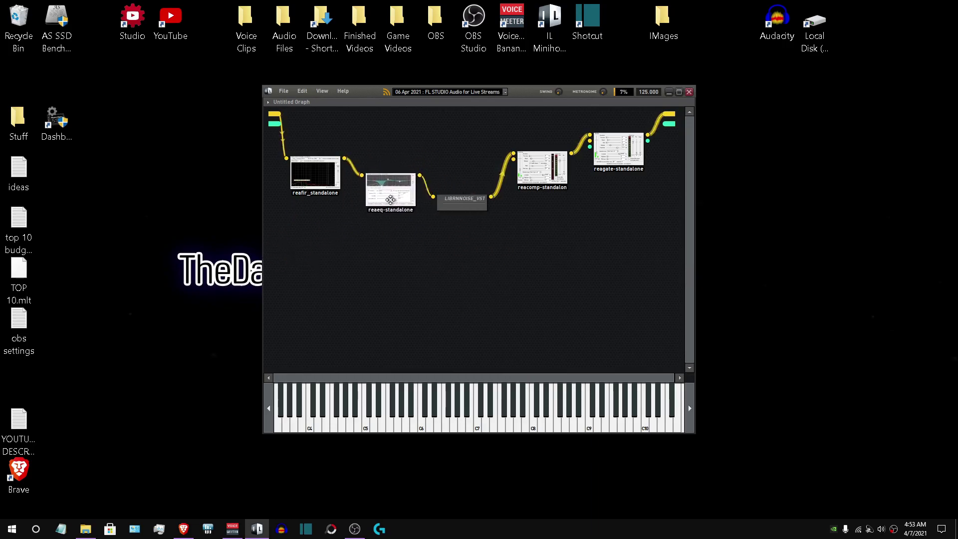
- Review the reacomp-standalone compressor settings and the reagate-standalone gate settings, closing each window after viewing it
double_click(547, 172)
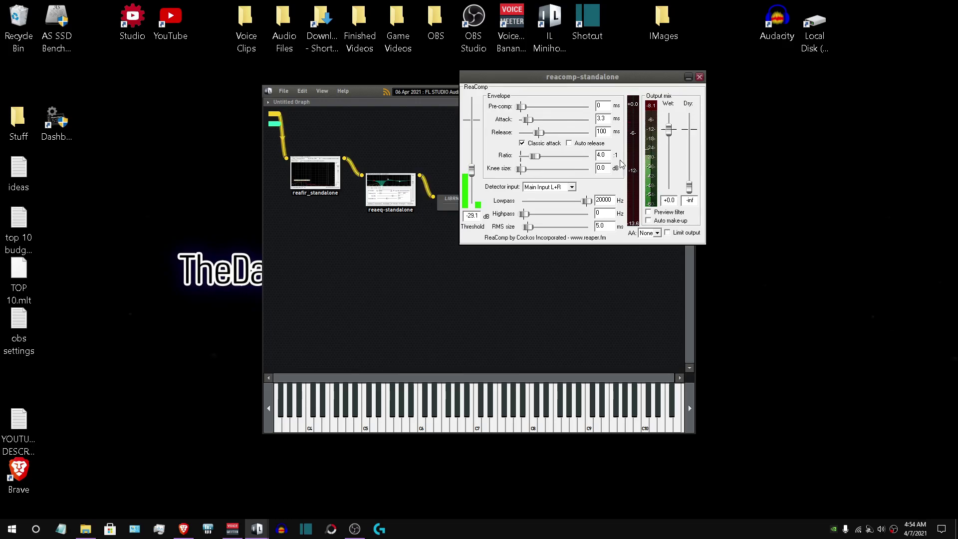
key("Escape")
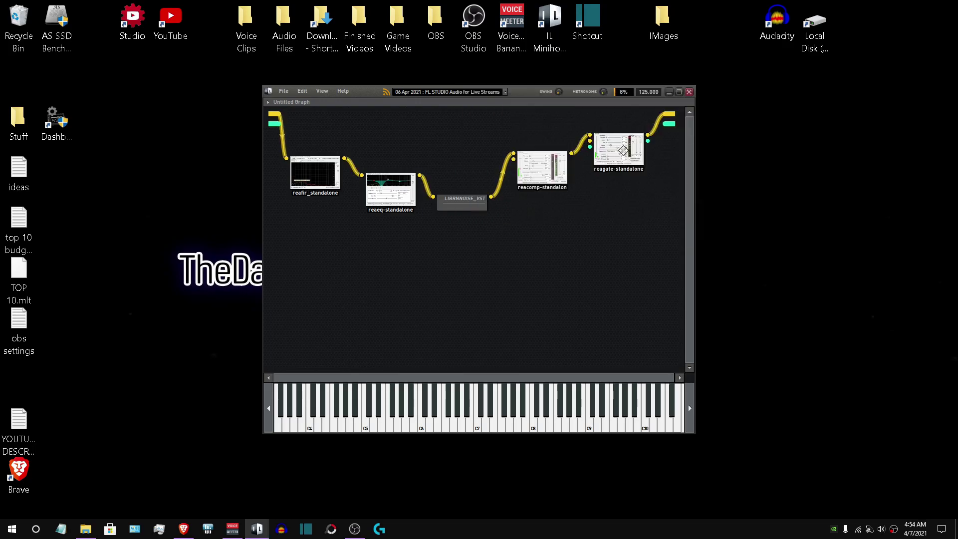
double_click(623, 151)
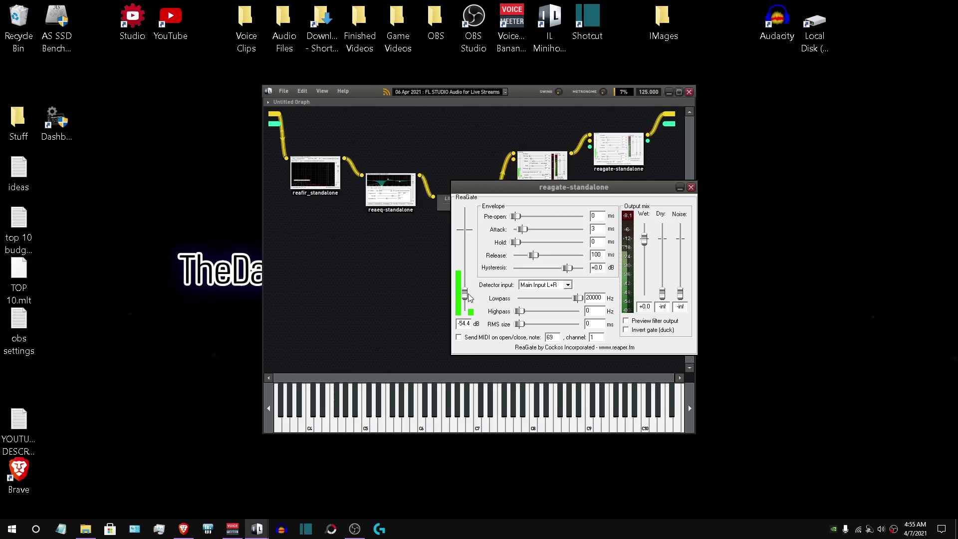
left_click(691, 188)
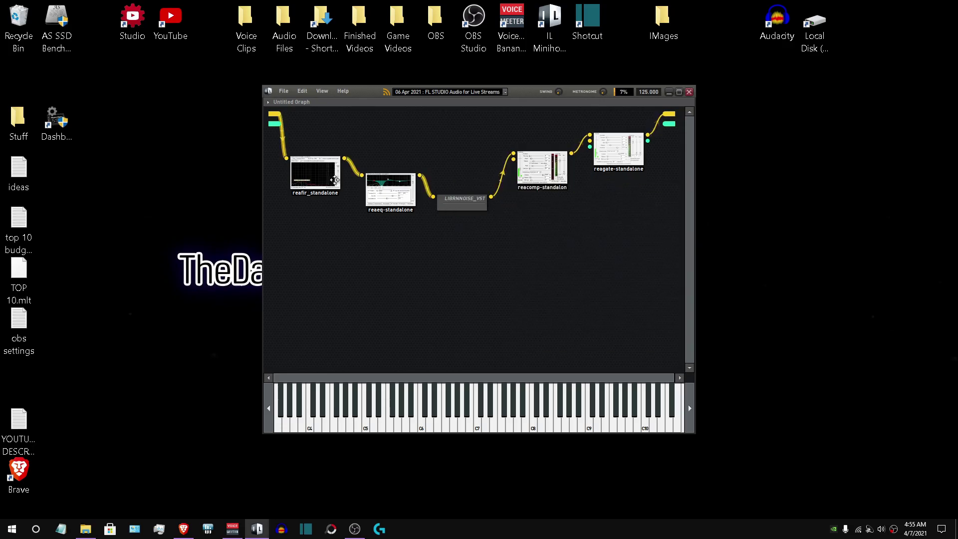
- Close the Minihost window, switch to Audacity and import the Index[02] audio stream of the "win with cluster" file
left_click(689, 92)
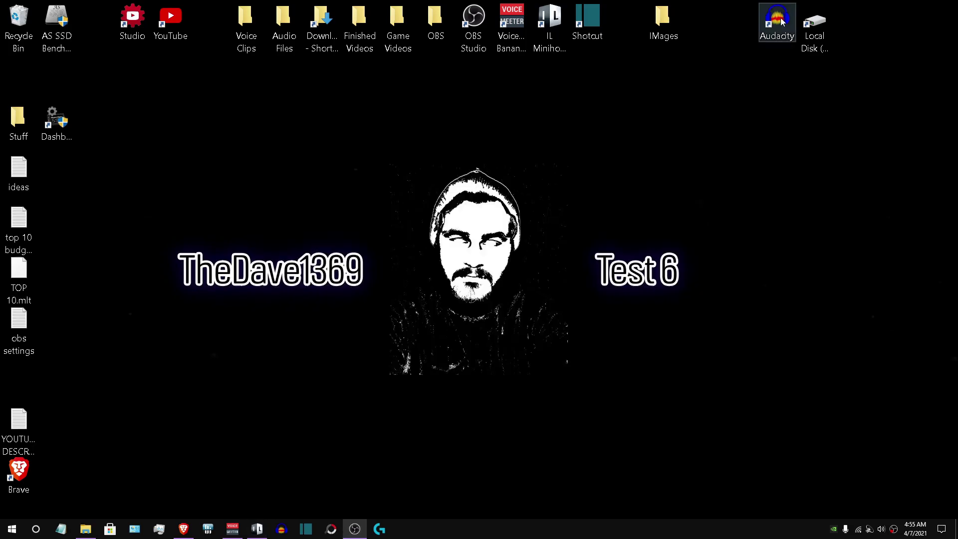
double_click(779, 21)
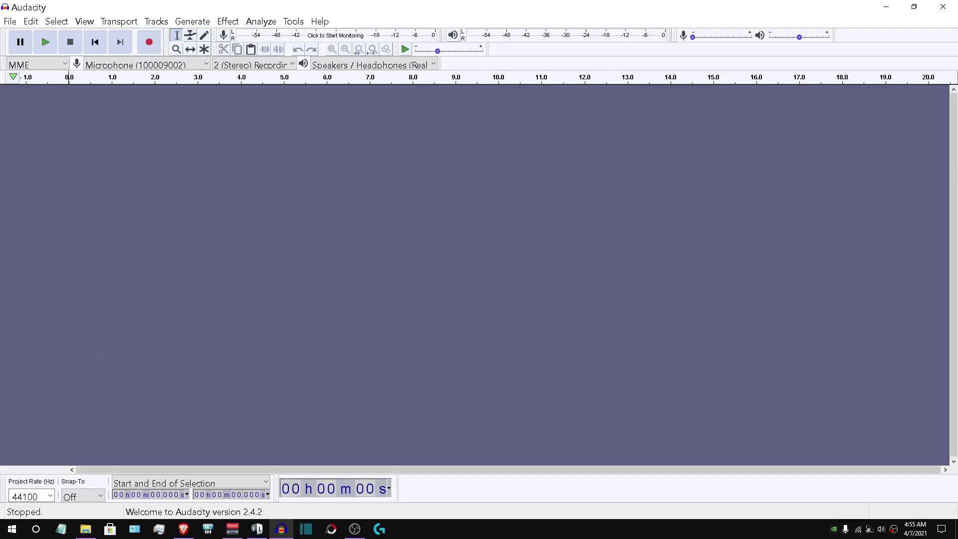
key("super+e")
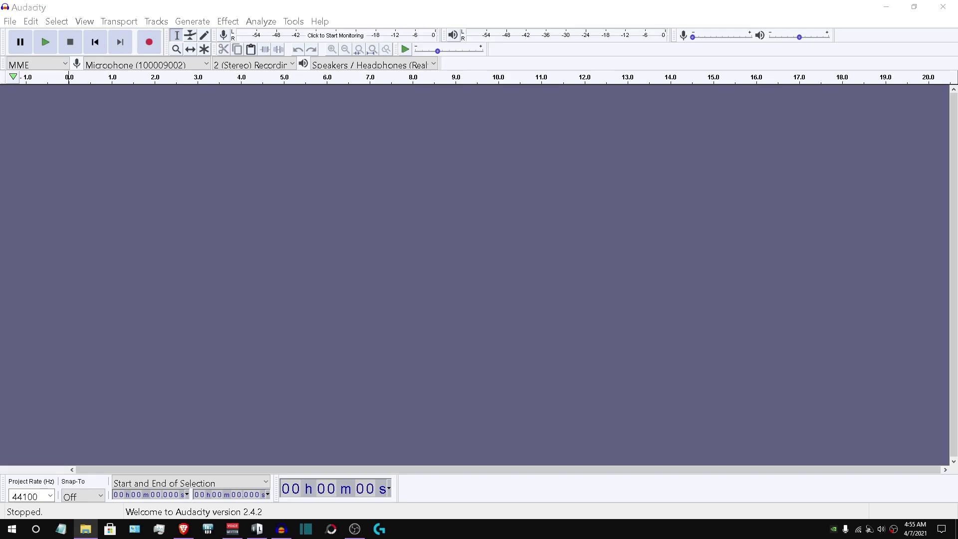
left_click_drag(170, 317, 186, 318)
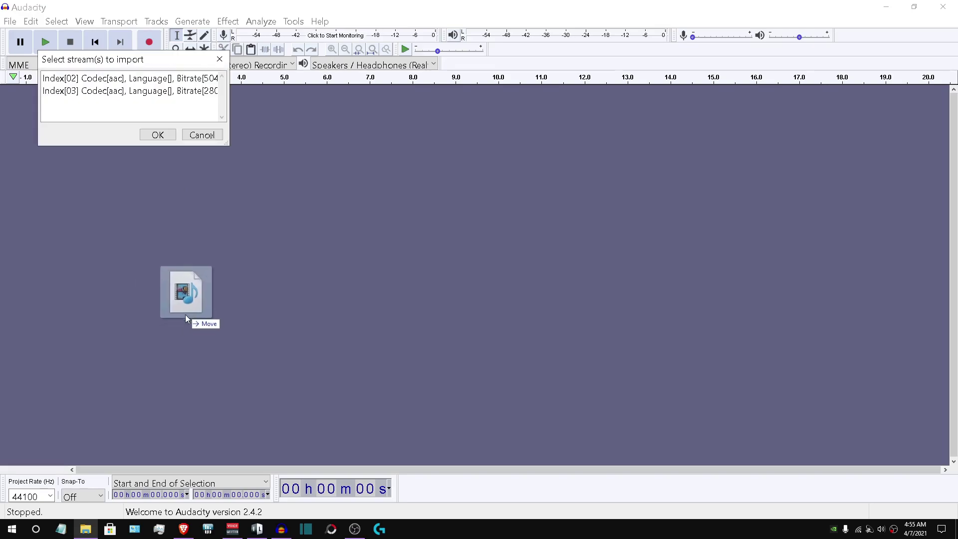
left_click(146, 80)
left_click(159, 135)
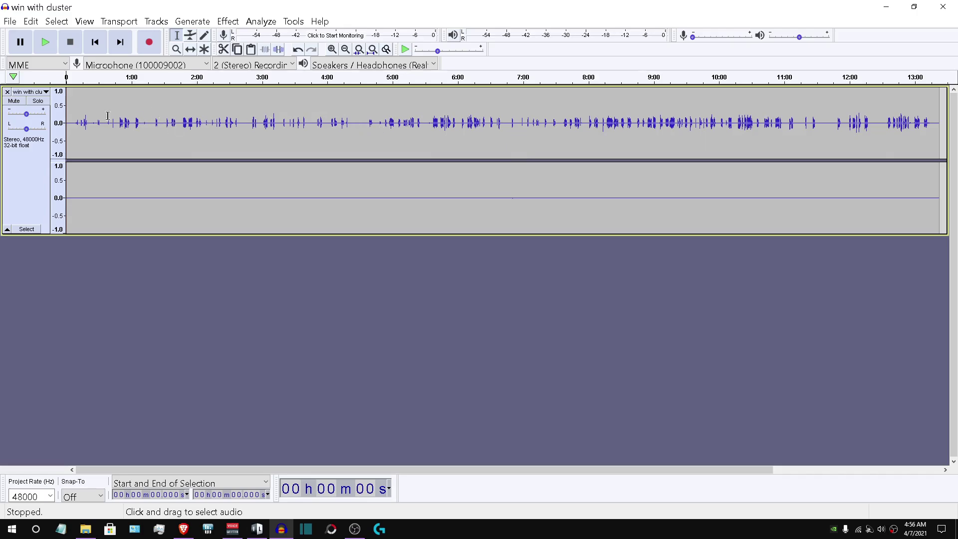
- Split the "win with cluster" stereo track and delete its silent right-channel track
left_click(45, 93)
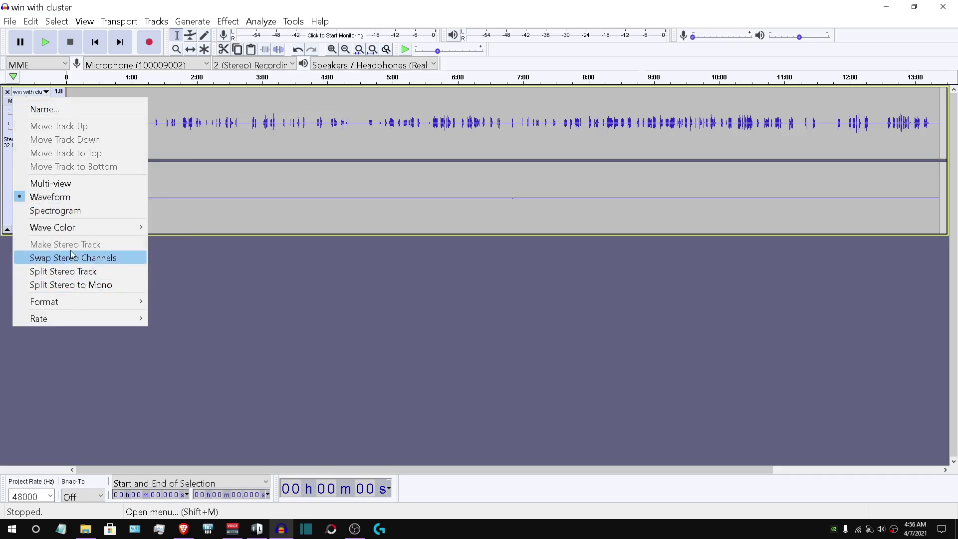
left_click(72, 273)
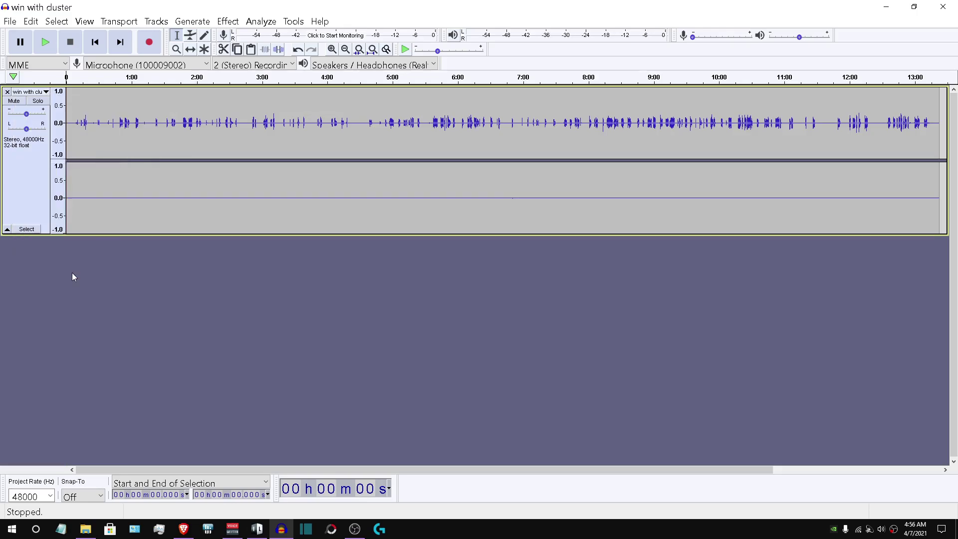
left_click(7, 167)
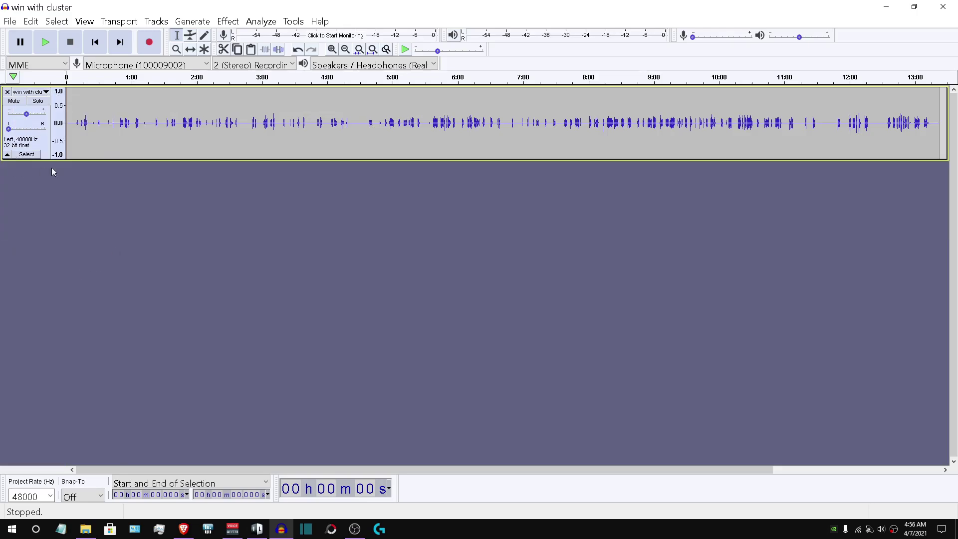
- Duplicate the whole remaining left-channel track
double_click(107, 146)
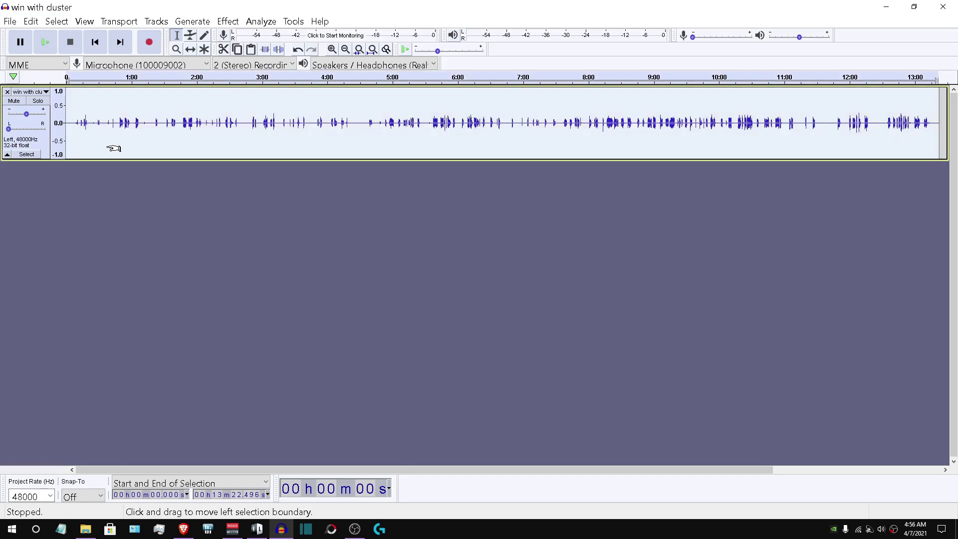
key("ctrl+d")
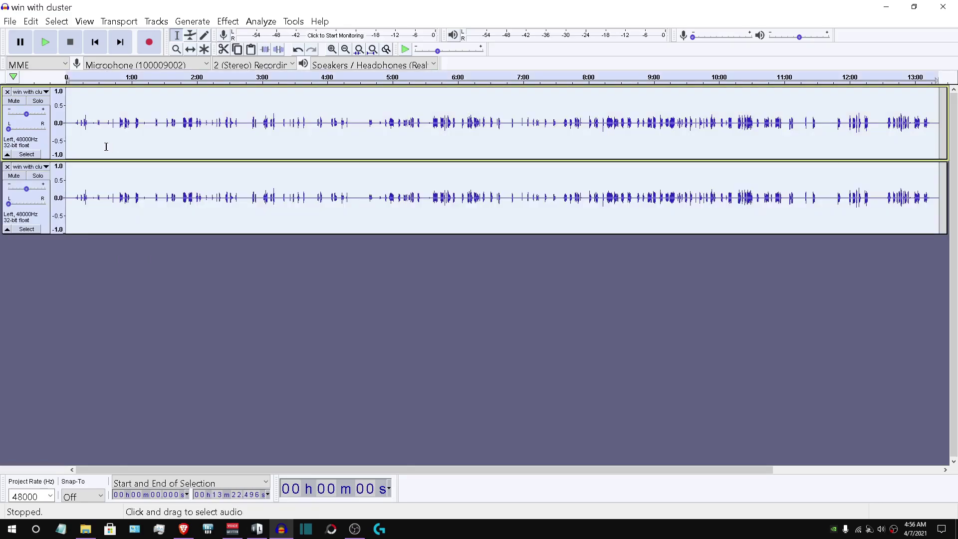
- Combine the two mono tracks into one stereo track and amplify it by 11.18 dB to a 0.0 dB peak
left_click(30, 92)
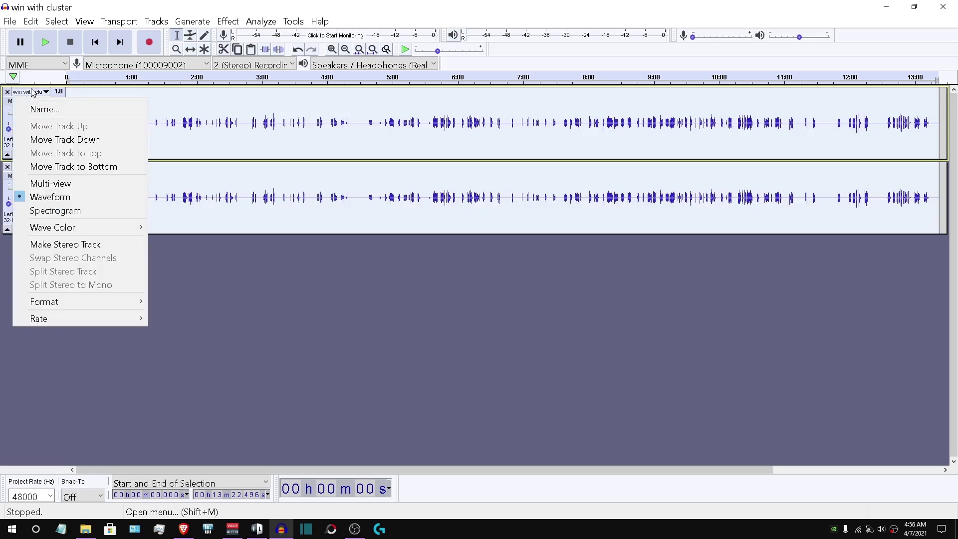
left_click(95, 244)
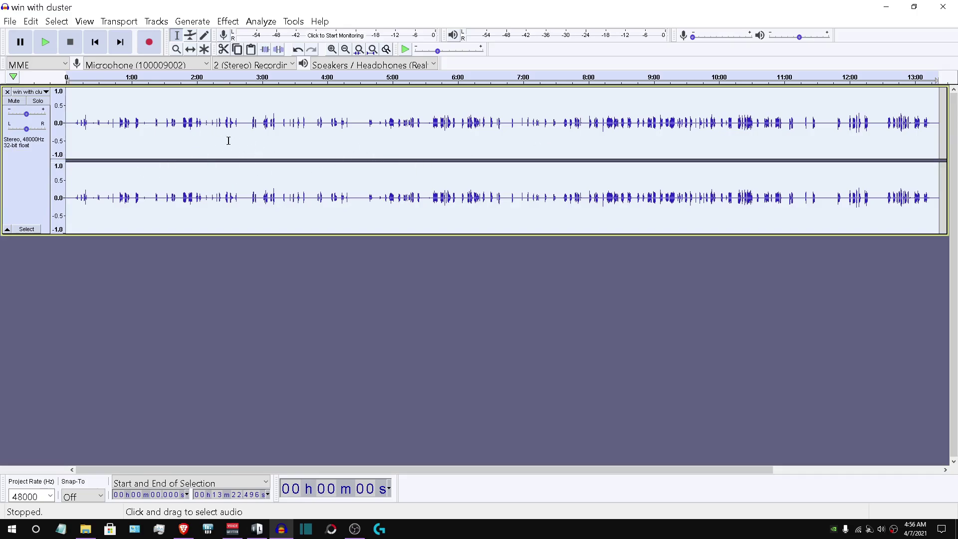
left_click(228, 21)
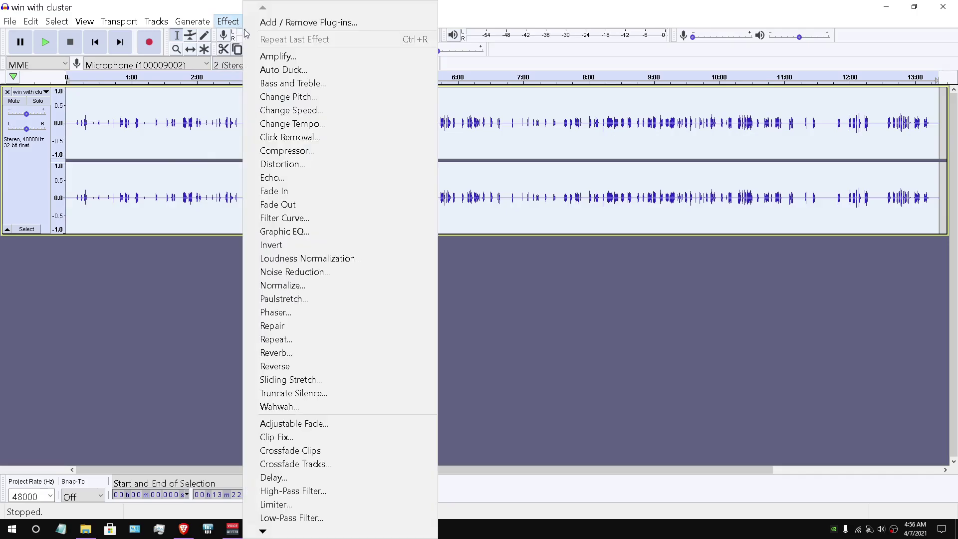
left_click(288, 57)
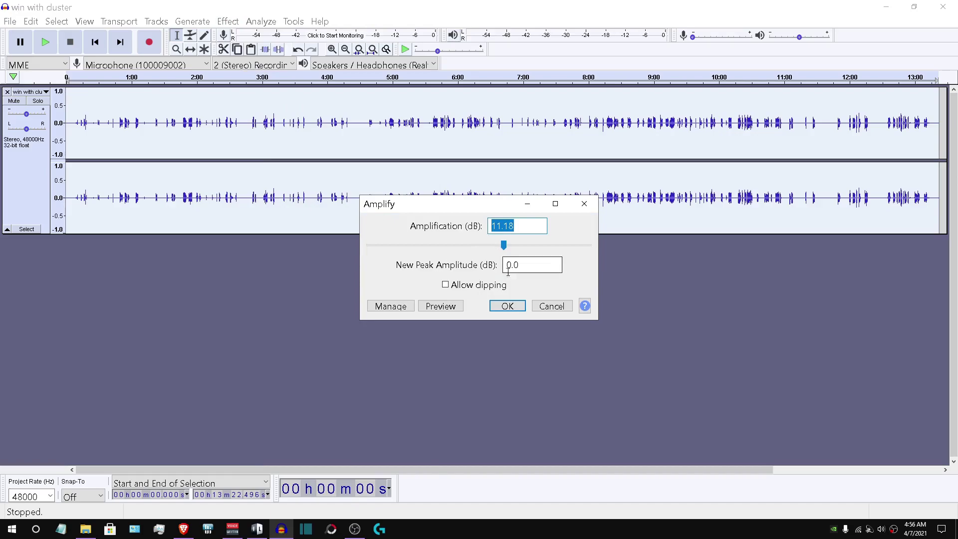
left_click(506, 305)
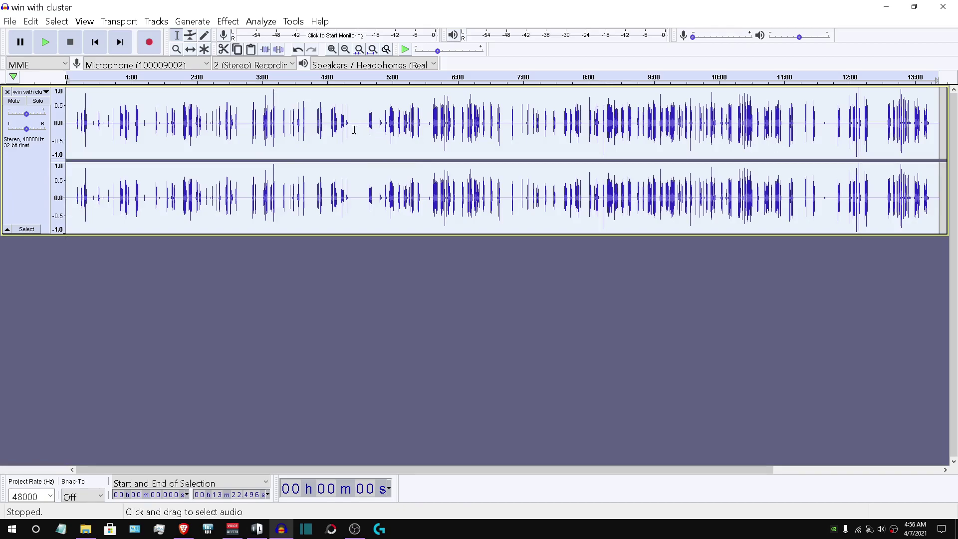
left_click(275, 96)
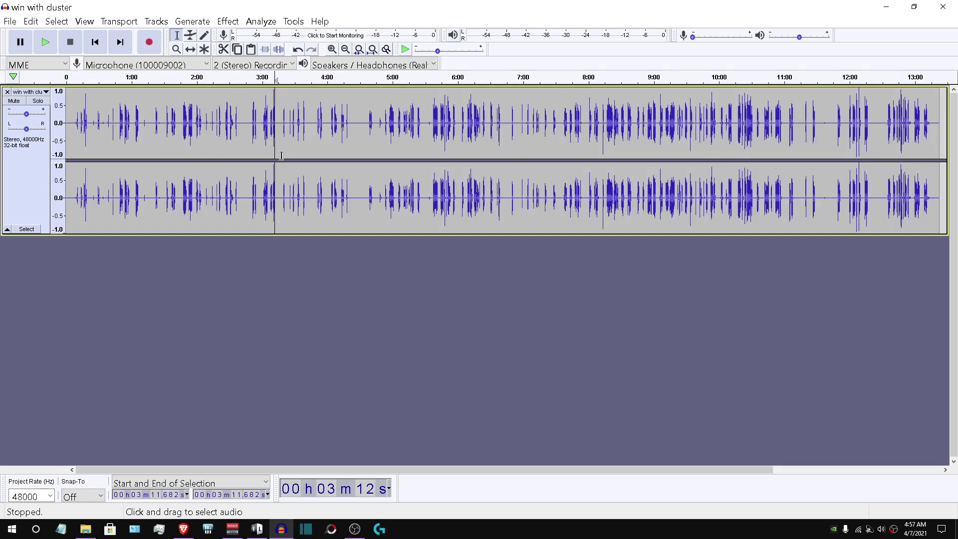
- Look over the available audio export formats without exporting, and close the project window
left_click(10, 21)
mouse_move(57, 68)
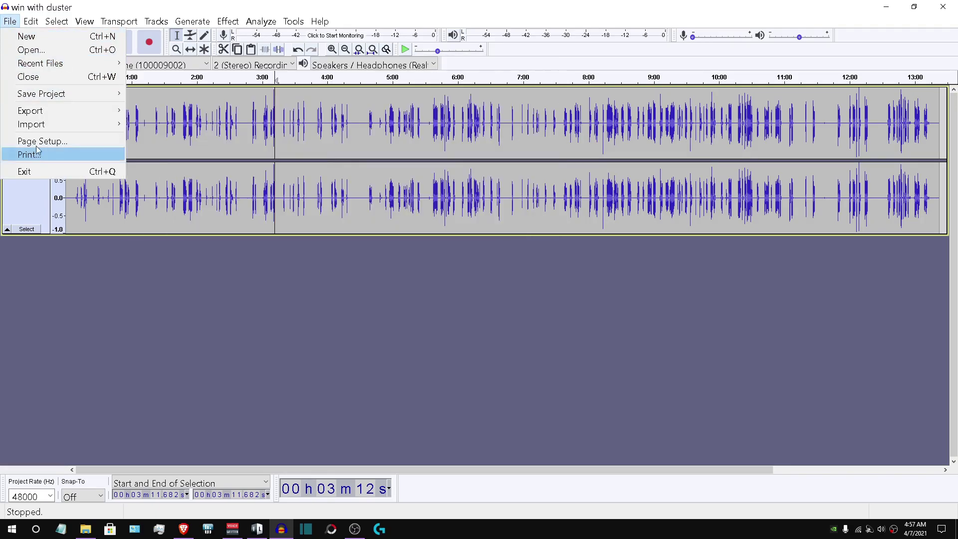
mouse_move(53, 111)
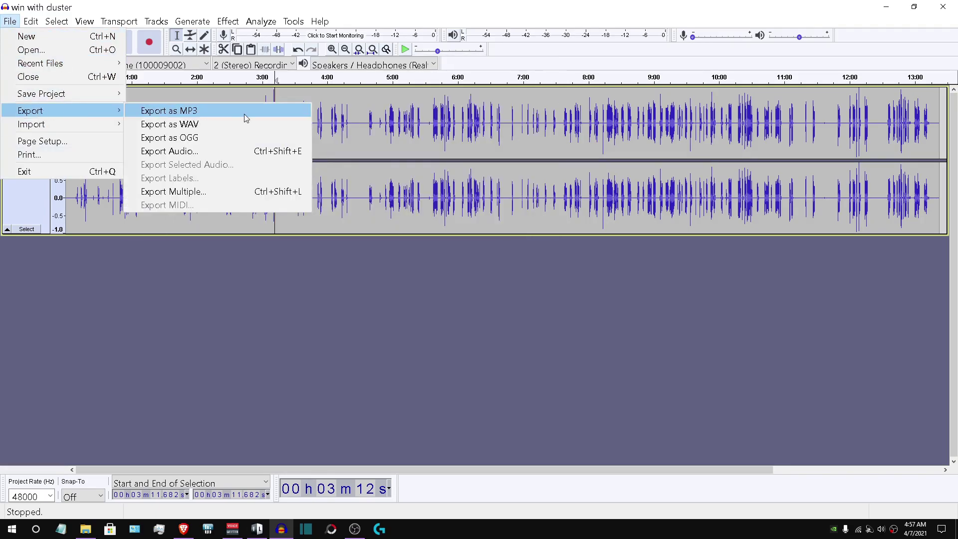
left_click(942, 7)
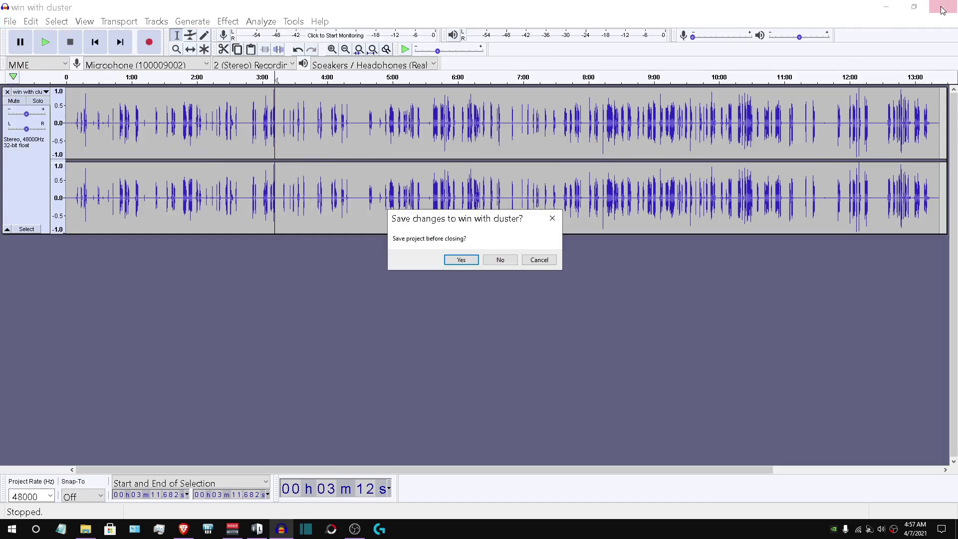